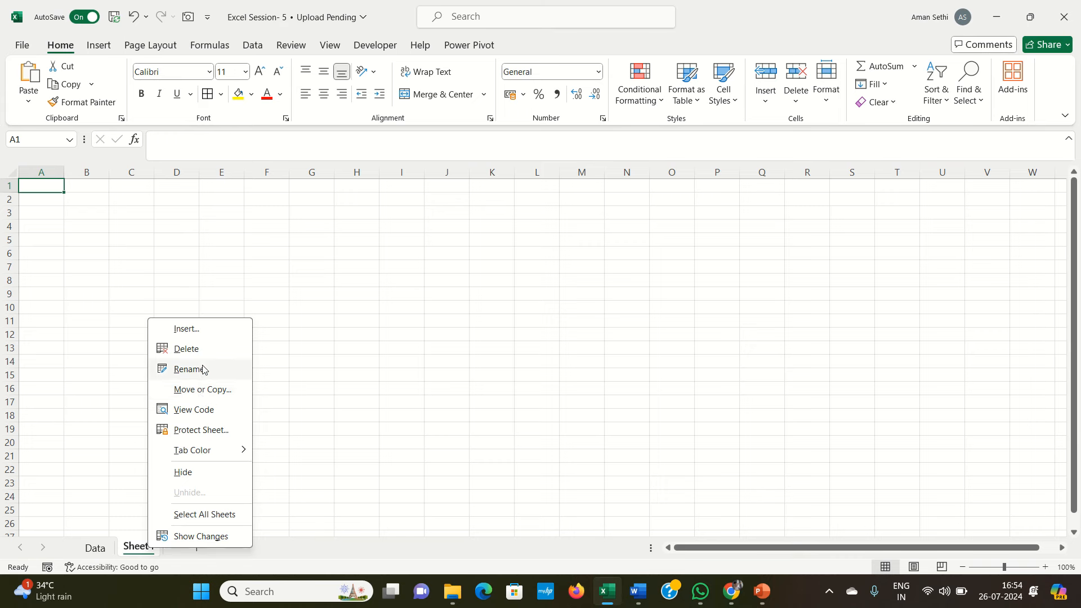
# - Rename the second sheet as Agenda
pyautogui.click(204, 369)
pyautogui.write('Agenda')
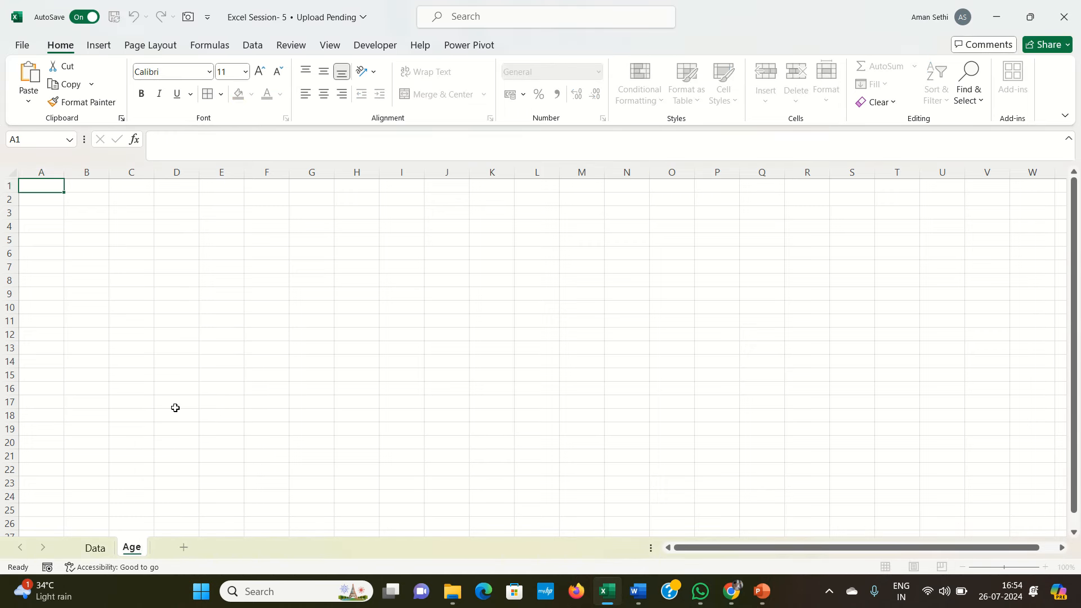
pyautogui.click(168, 430)
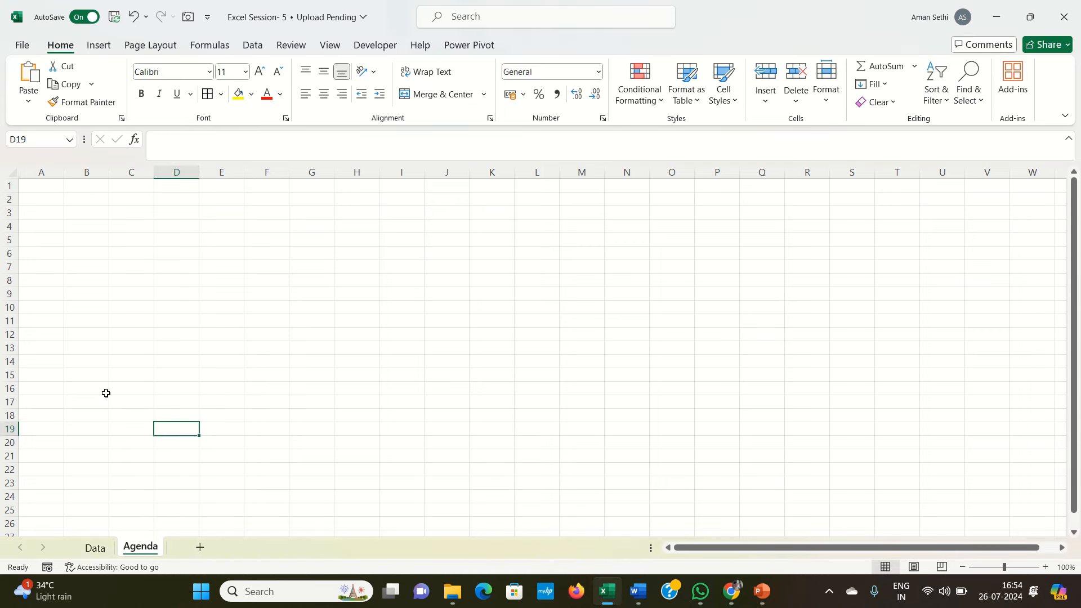
# - Enter the heading Topic in cell A1 and Slicers in cell A2 of the Agenda sheet
pyautogui.doubleClick(58, 188)
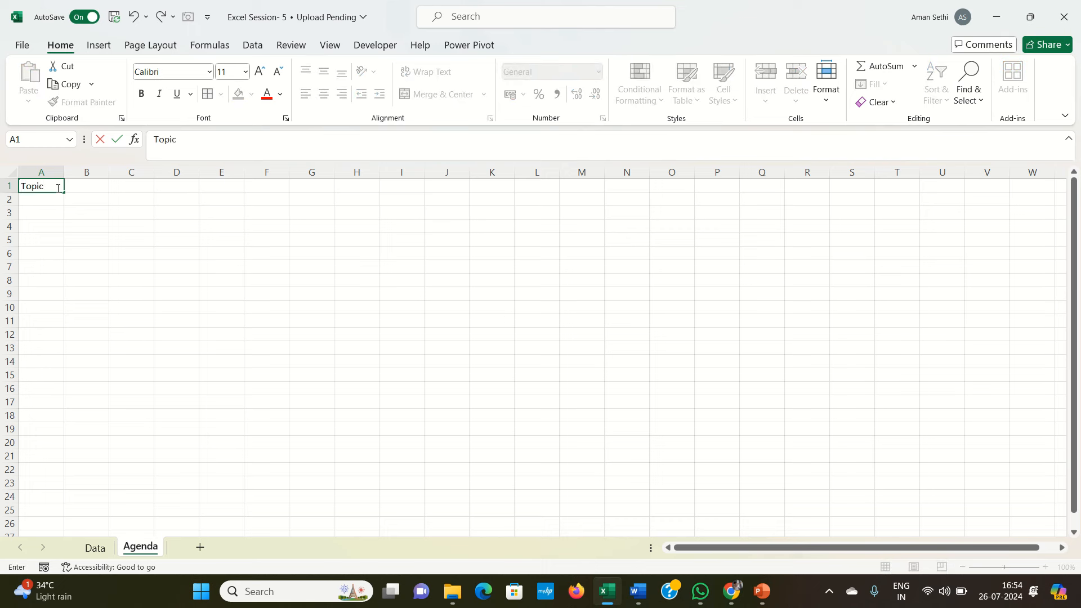
pyautogui.press('Return')
pyautogui.write('Sli')
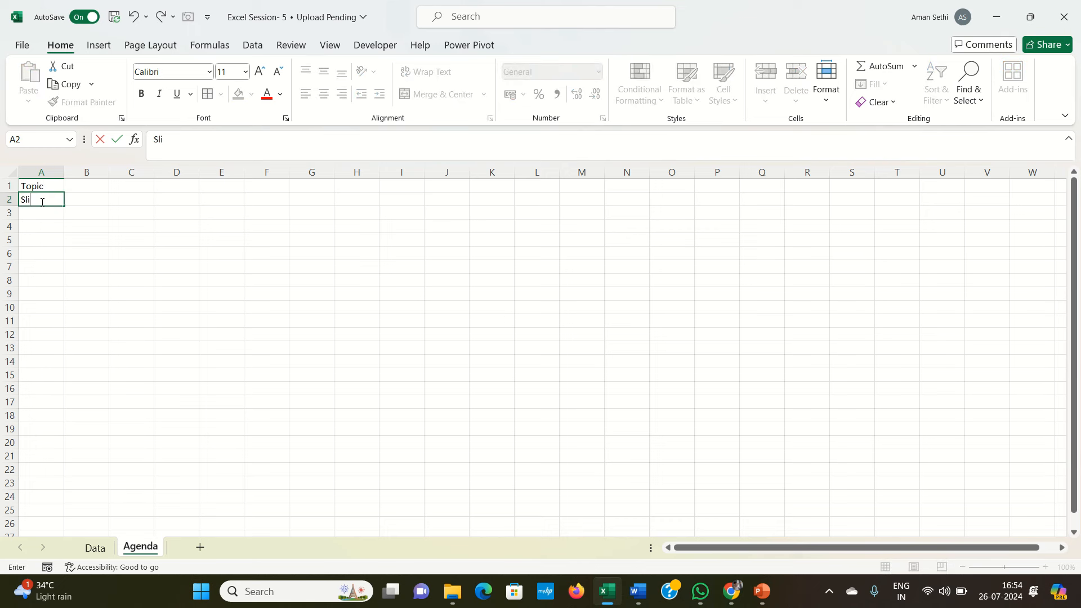
pyautogui.write('cers')
pyautogui.press('Return')
pyautogui.moveTo(54, 187); pyautogui.dragTo(42, 200)
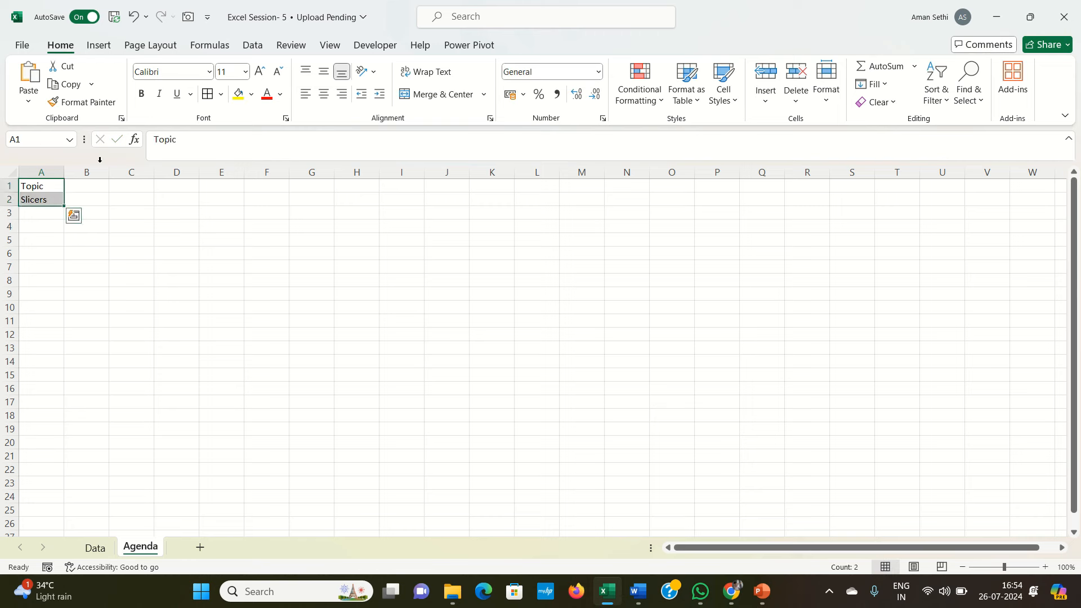
pyautogui.click(142, 97)
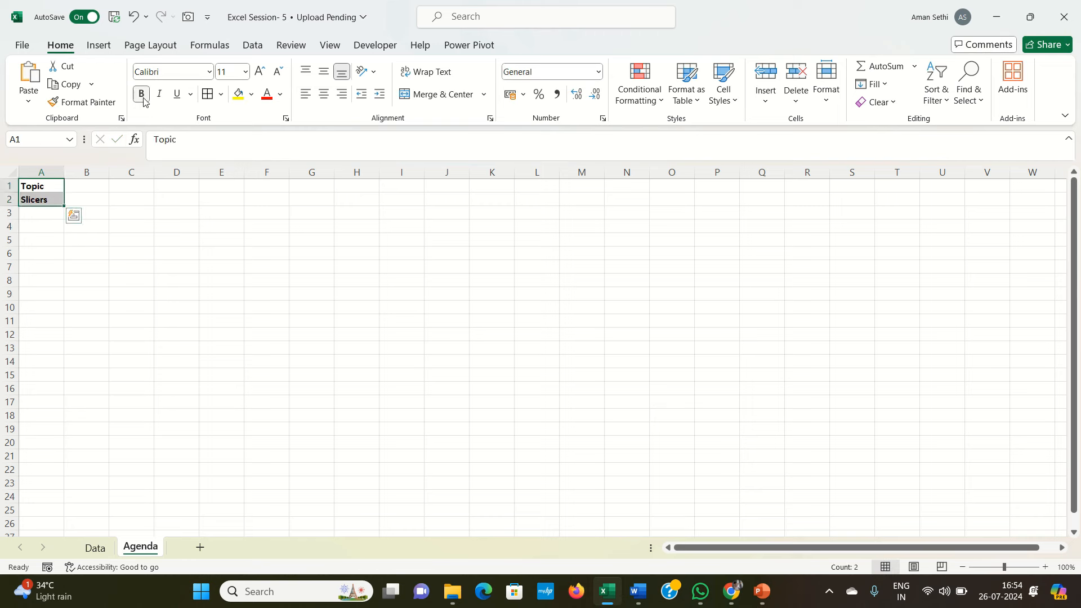
pyautogui.click(142, 96)
pyautogui.click(143, 95)
pyautogui.click(143, 95)
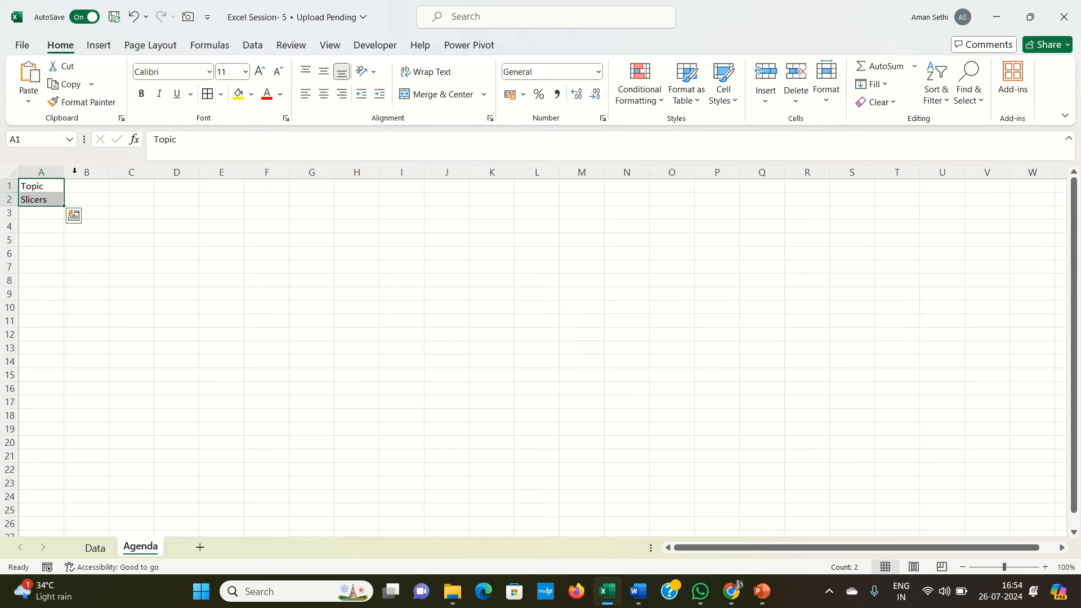
# - Make the Topic heading in cell A1 bold
pyautogui.click(53, 188)
pyautogui.click(141, 94)
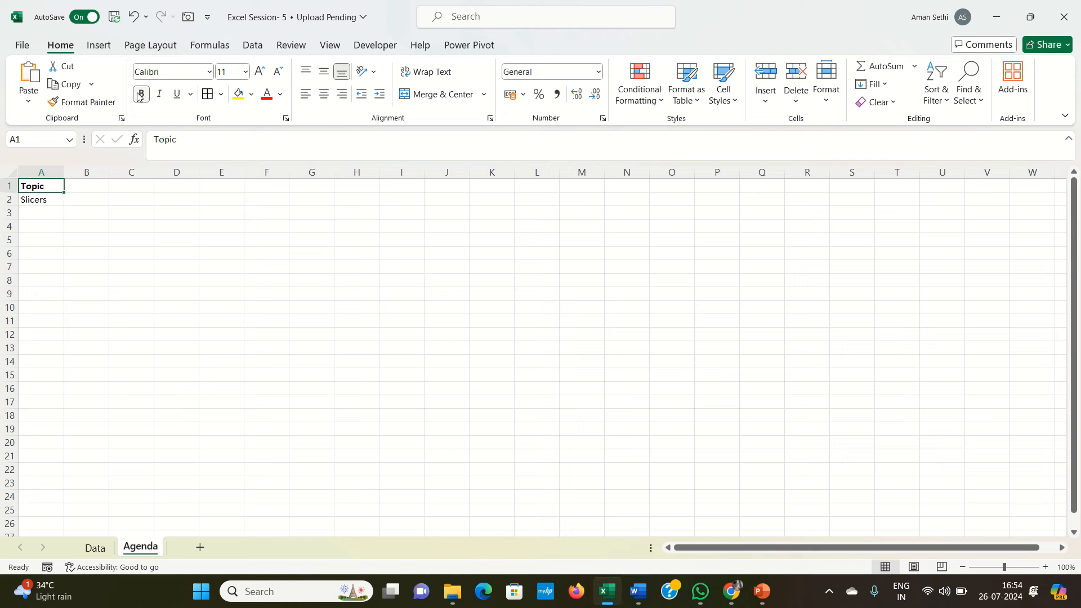
pyautogui.click(65, 212)
pyautogui.click(58, 279)
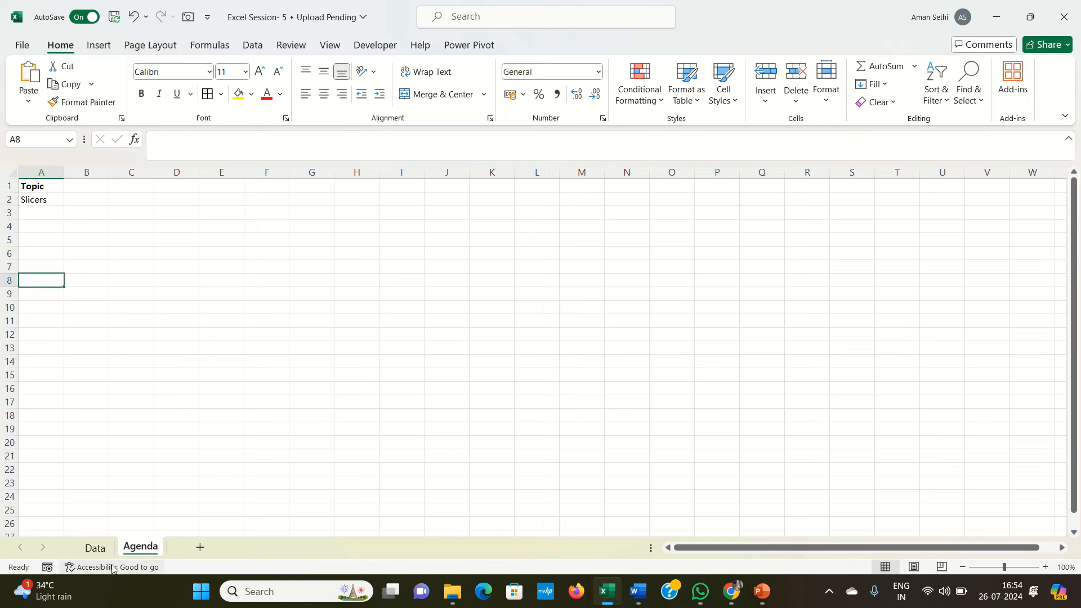
# - Move the Data sheet after the Agenda sheet and open it
pyautogui.moveTo(97, 557); pyautogui.dragTo(177, 555)
pyautogui.click(101, 548)
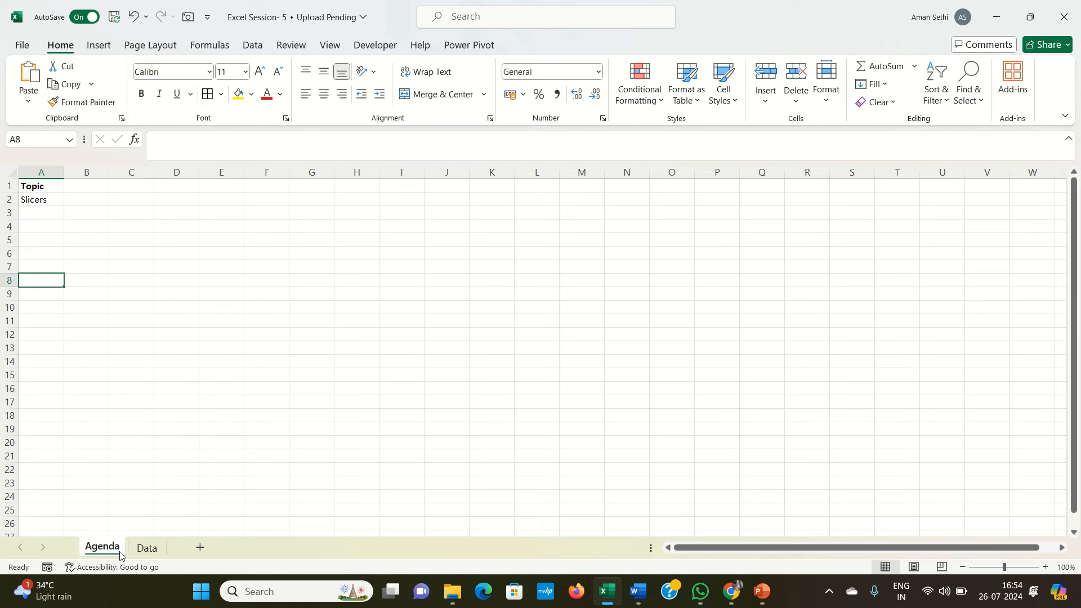
pyautogui.click(145, 550)
# - Remove the filter from the header row of the student data
pyautogui.click(128, 280)
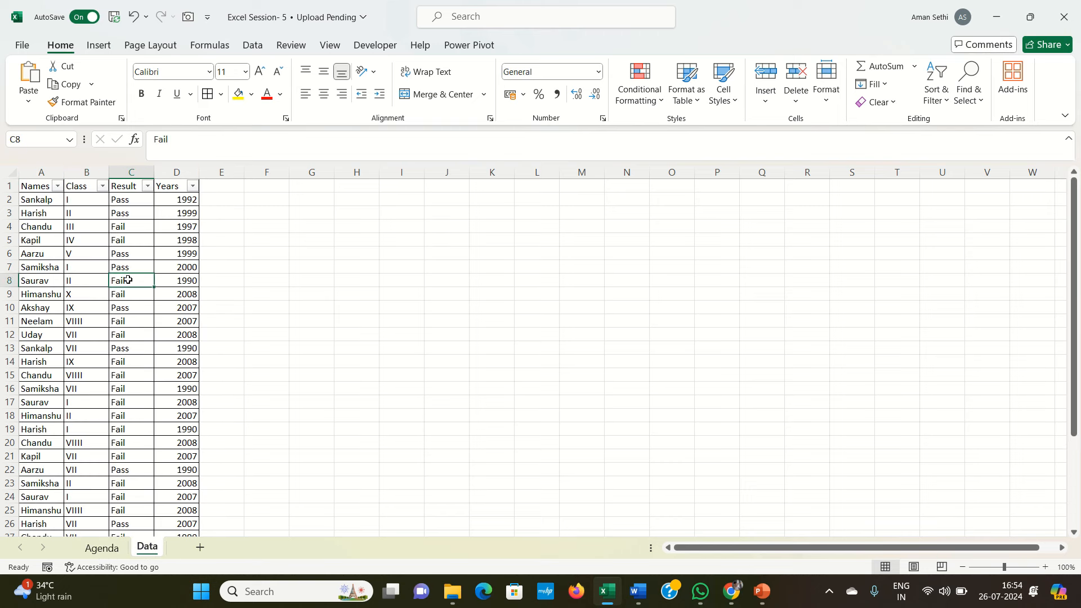
pyautogui.click(121, 267)
pyautogui.hotkey('ctrl', 'shift', 'l')
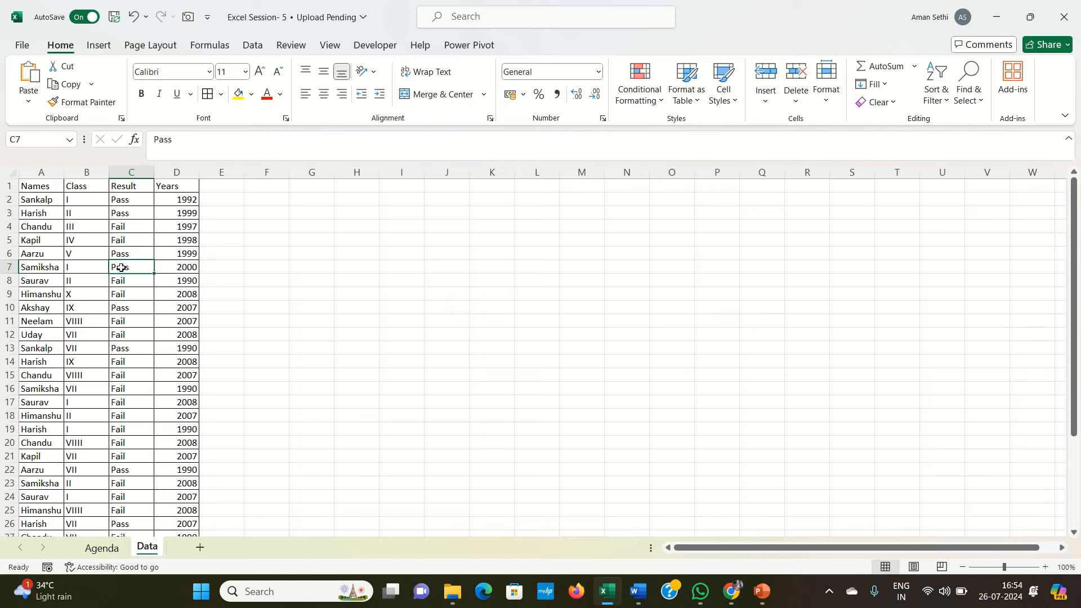
pyautogui.click(93, 270)
# - Center-align the whole data range A1:D35 and apply borders to its cells
pyautogui.click(51, 185)
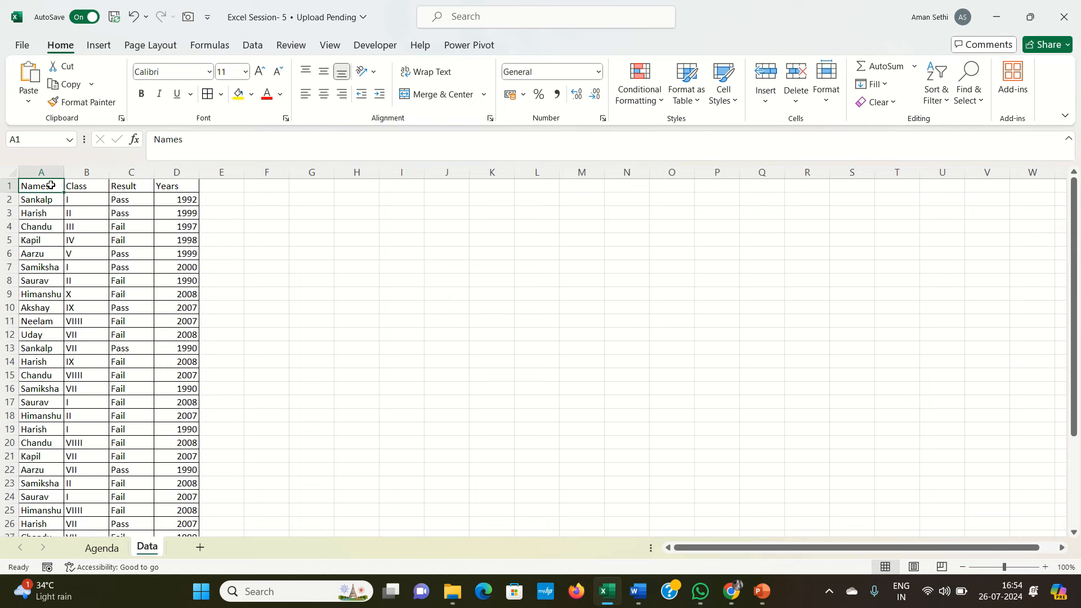
pyautogui.hotkey('ctrl', 'shift', 'End')
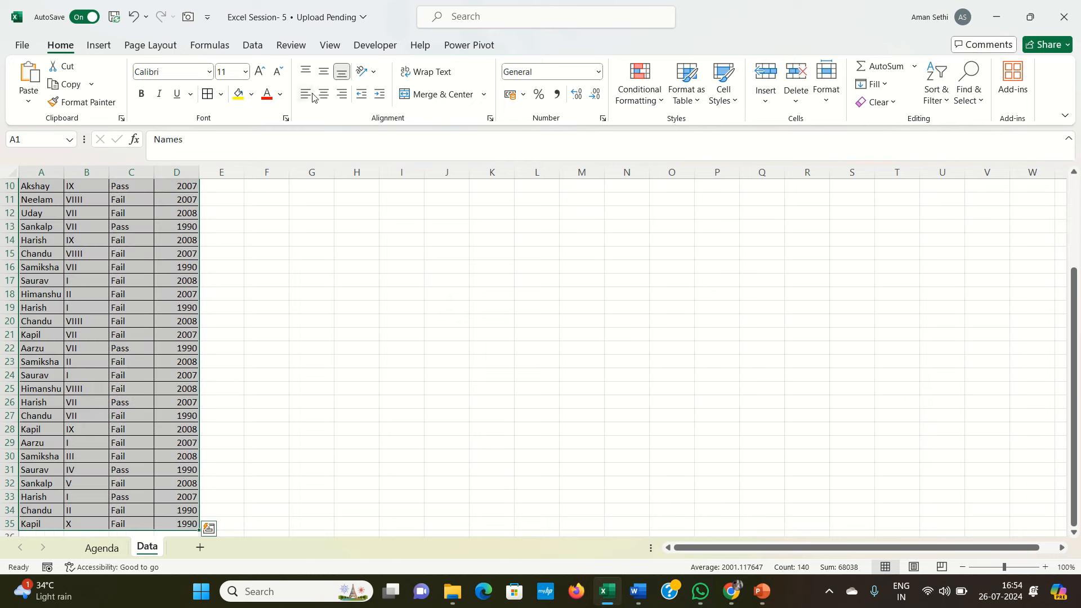
pyautogui.click(323, 94)
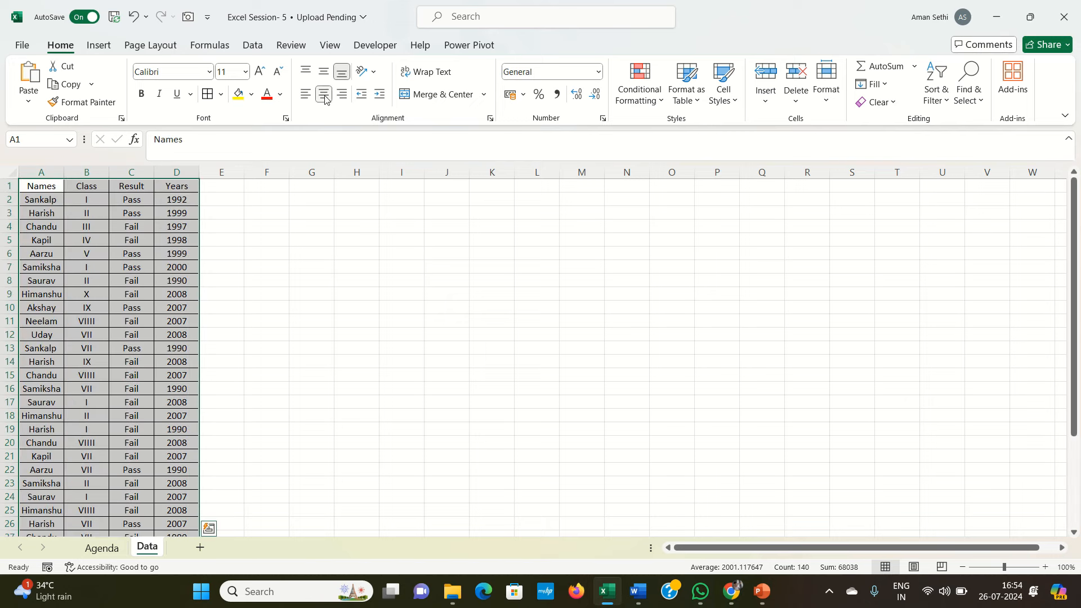
pyautogui.click(207, 94)
pyautogui.click(113, 236)
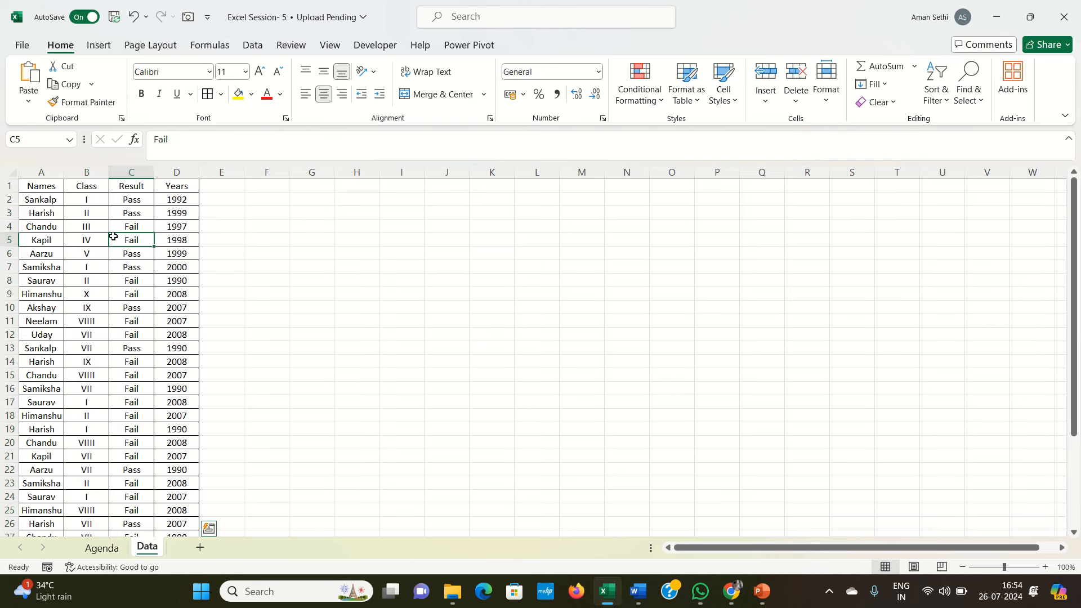
# - Make the header row cells A1:D1 bold
pyautogui.moveTo(56, 187); pyautogui.dragTo(185, 182)
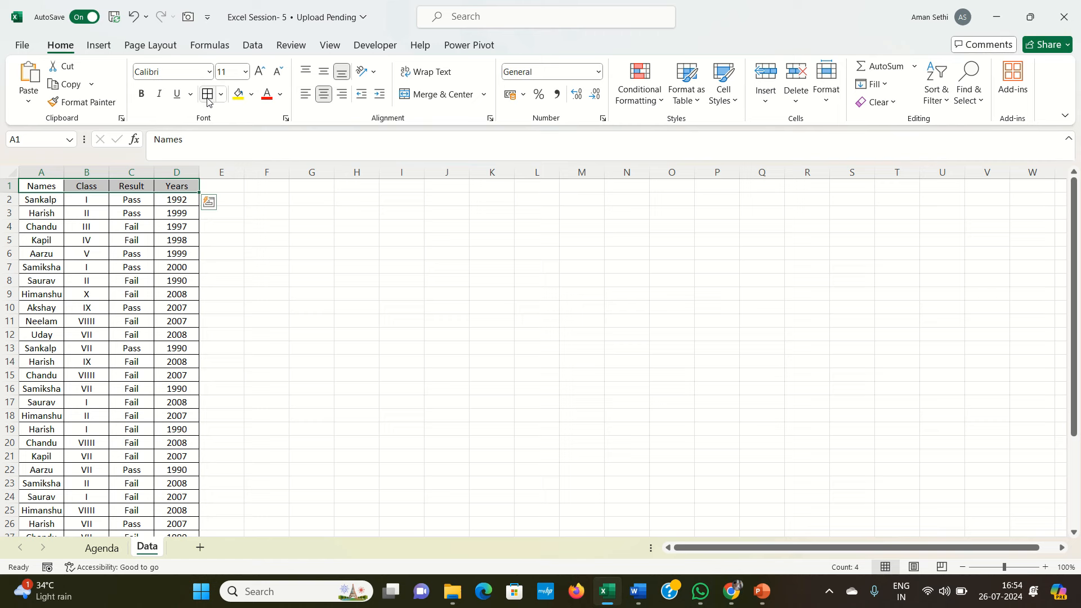
pyautogui.click(141, 97)
pyautogui.click(116, 214)
pyautogui.click(72, 225)
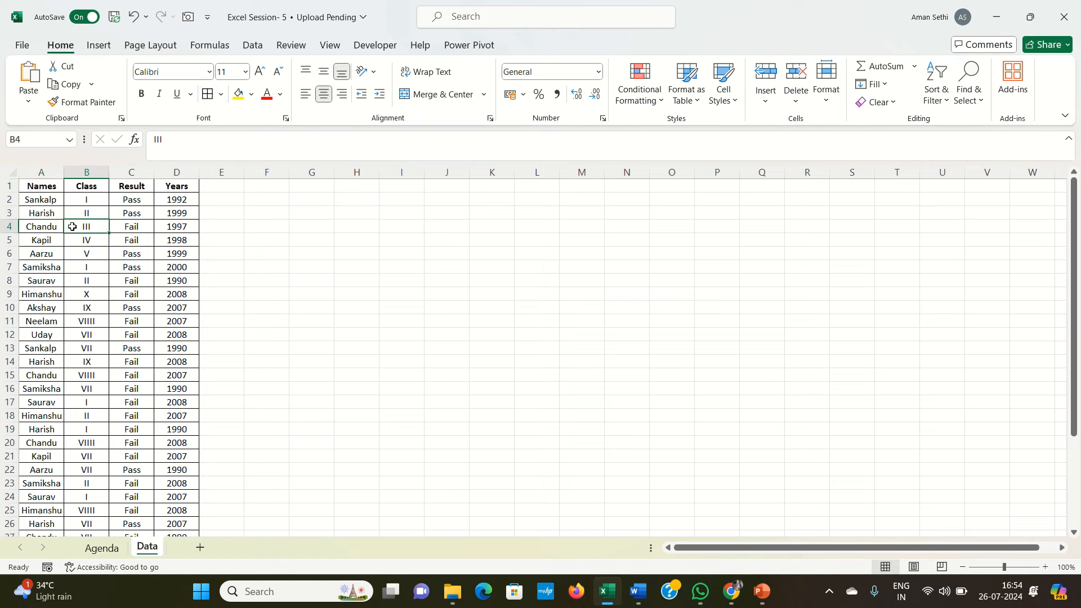
pyautogui.click(81, 208)
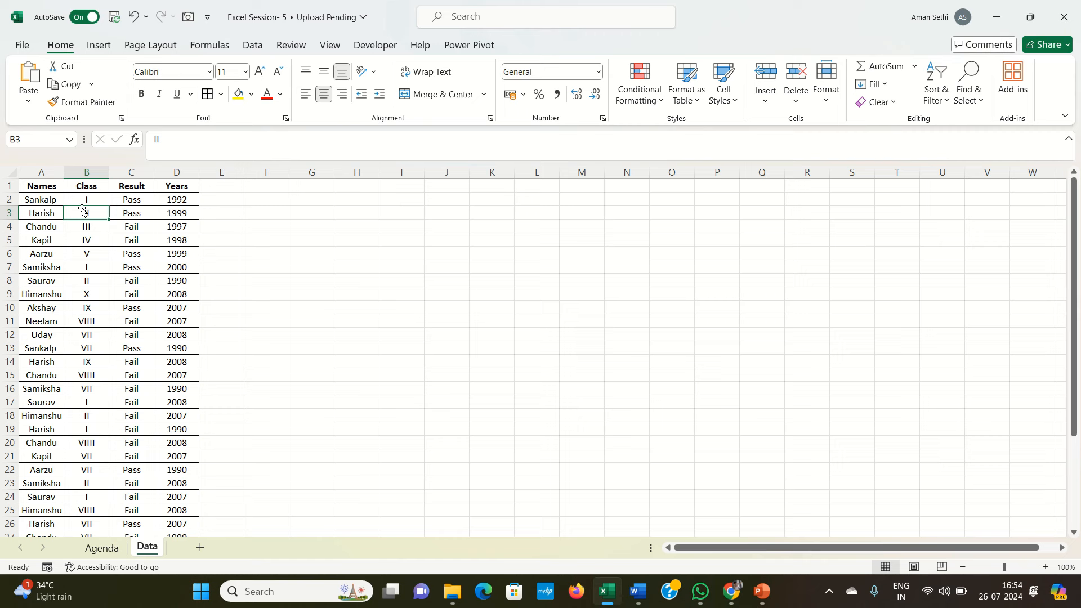
pyautogui.moveTo(82, 209); pyautogui.dragTo(43, 188)
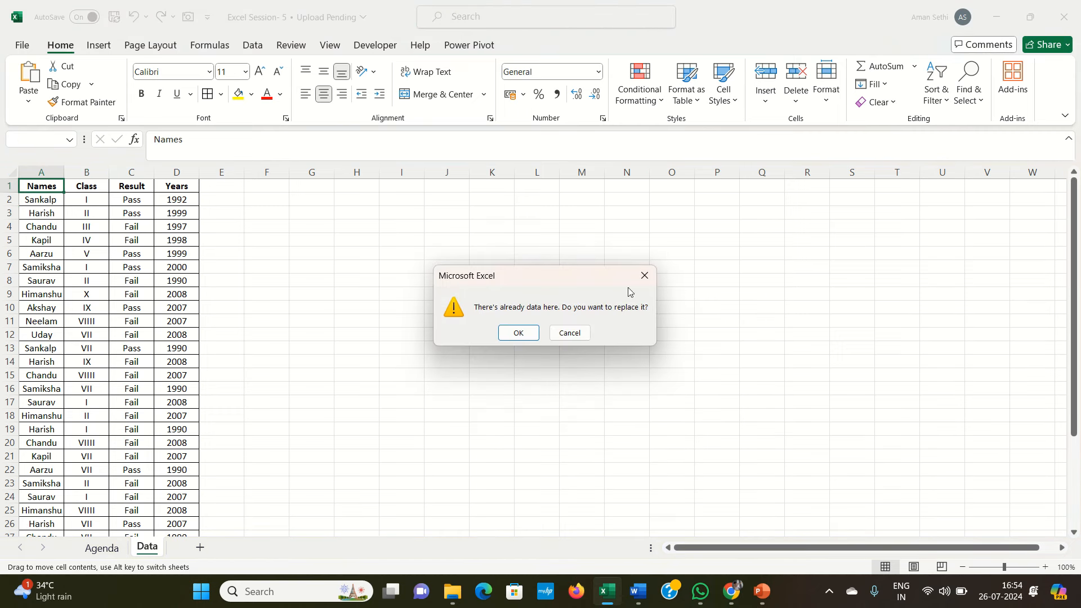
pyautogui.click(644, 275)
pyautogui.click(56, 195)
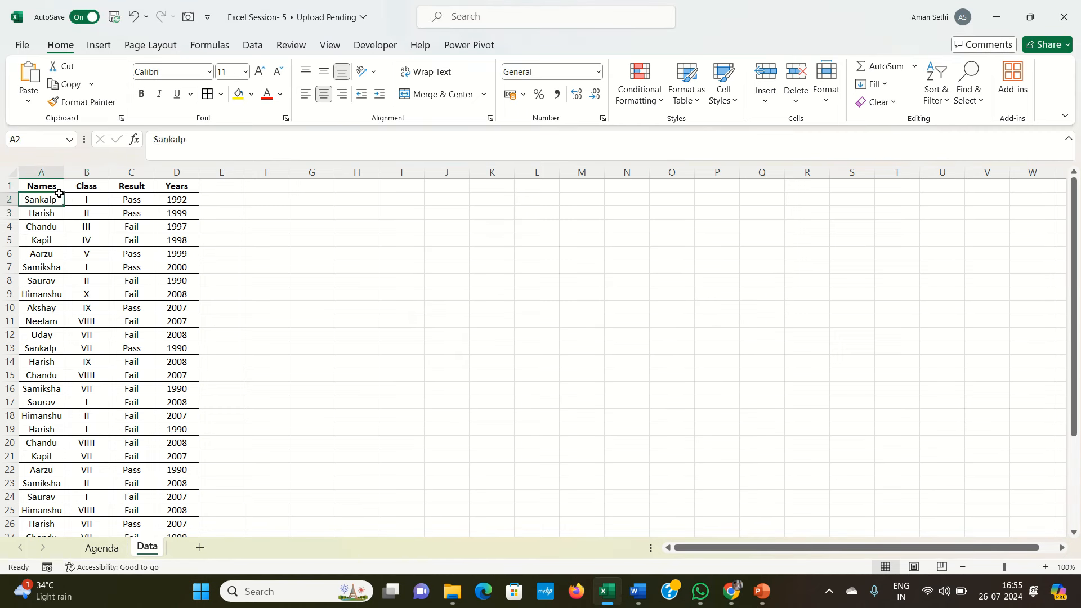
# - Examine the Names, Class, Result and Years columns and the kind of entries each one holds
pyautogui.click(51, 187)
pyautogui.click(43, 210)
pyautogui.click(82, 186)
pyautogui.click(83, 212)
pyautogui.click(125, 184)
pyautogui.click(125, 212)
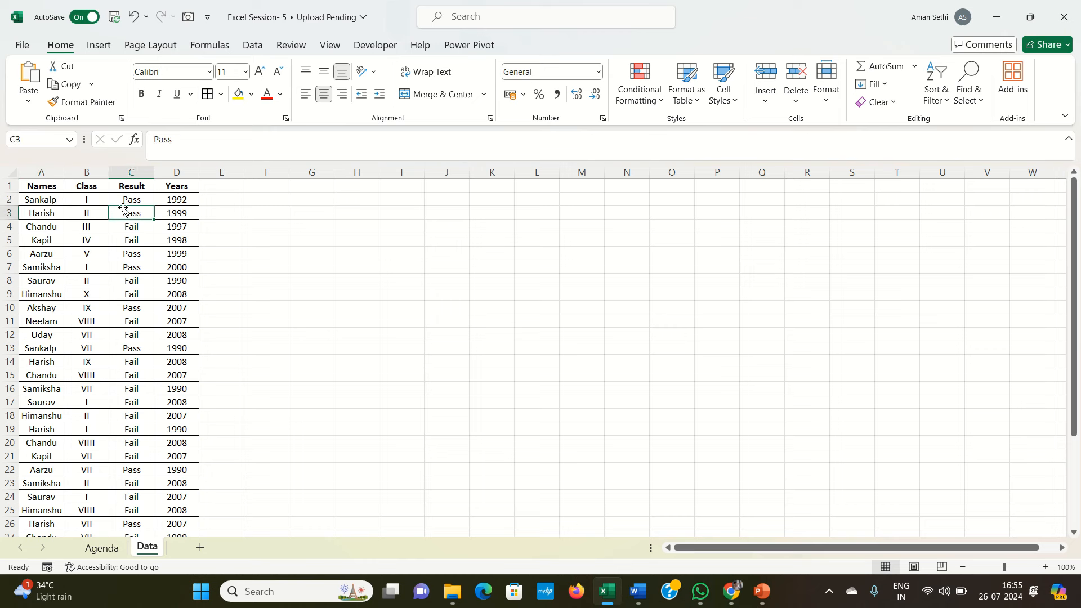
pyautogui.click(164, 188)
pyautogui.moveTo(167, 200); pyautogui.dragTo(169, 336)
pyautogui.moveTo(132, 202); pyautogui.dragTo(137, 310)
pyautogui.click(174, 188)
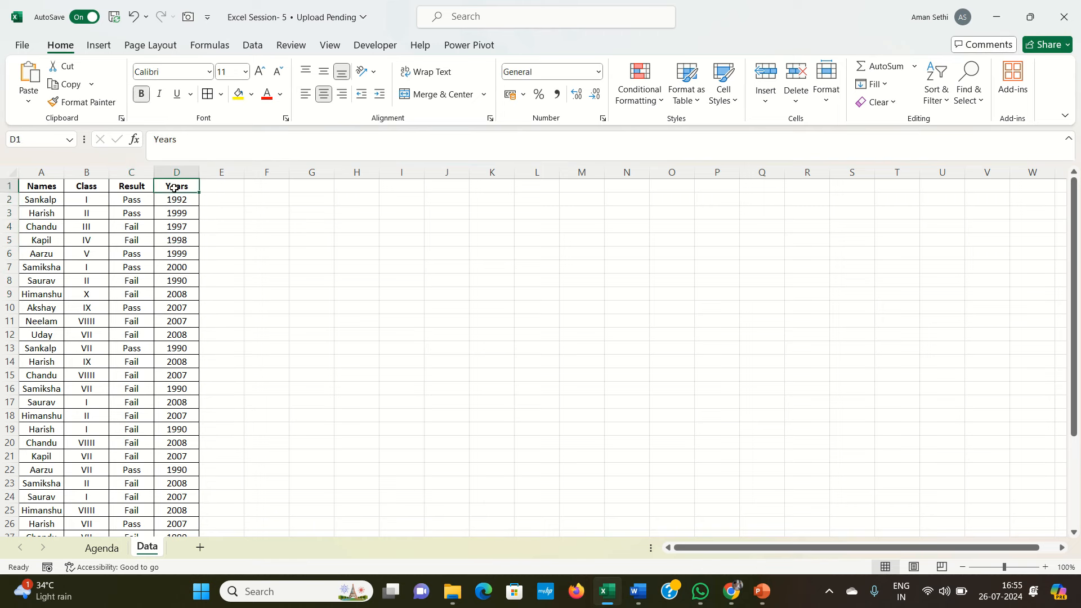
pyautogui.moveTo(38, 188); pyautogui.dragTo(172, 469)
pyautogui.click(156, 294)
pyautogui.click(123, 256)
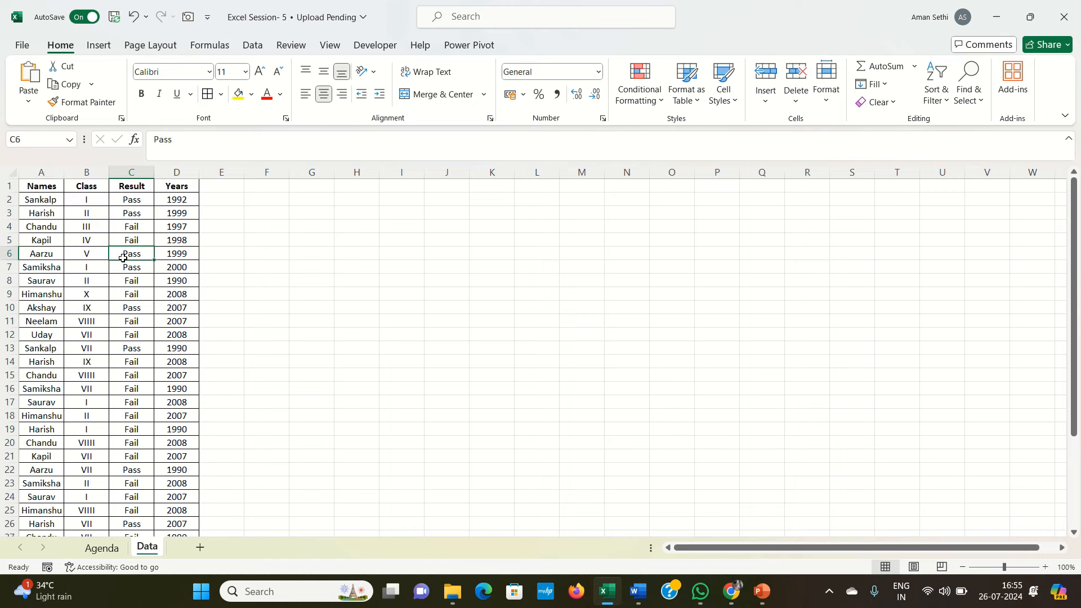
pyautogui.click(265, 189)
pyautogui.click(310, 191)
pyautogui.click(349, 188)
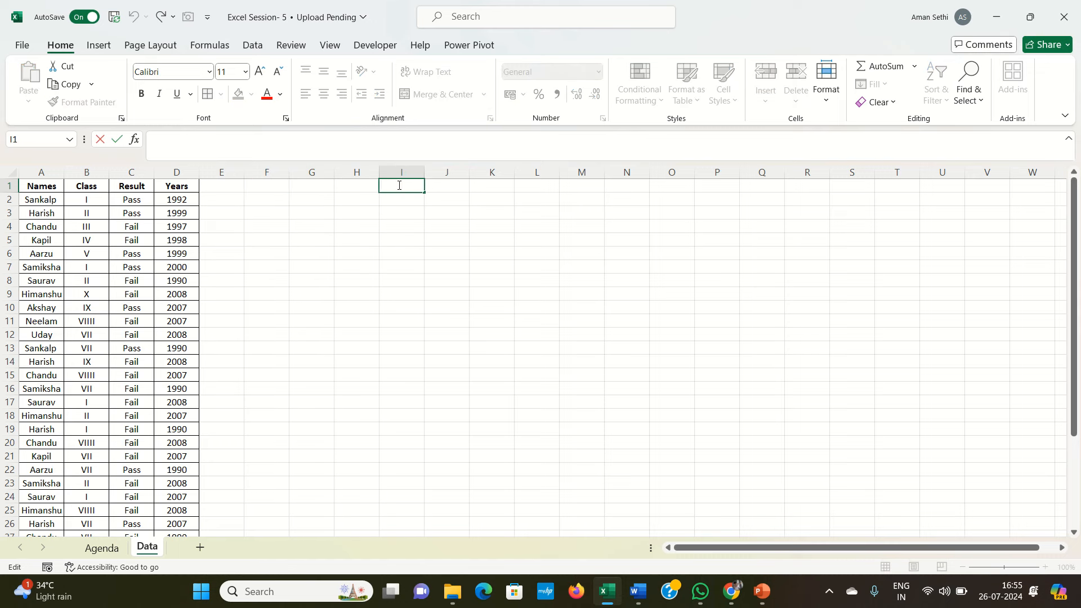
pyautogui.click(369, 237)
pyautogui.click(332, 224)
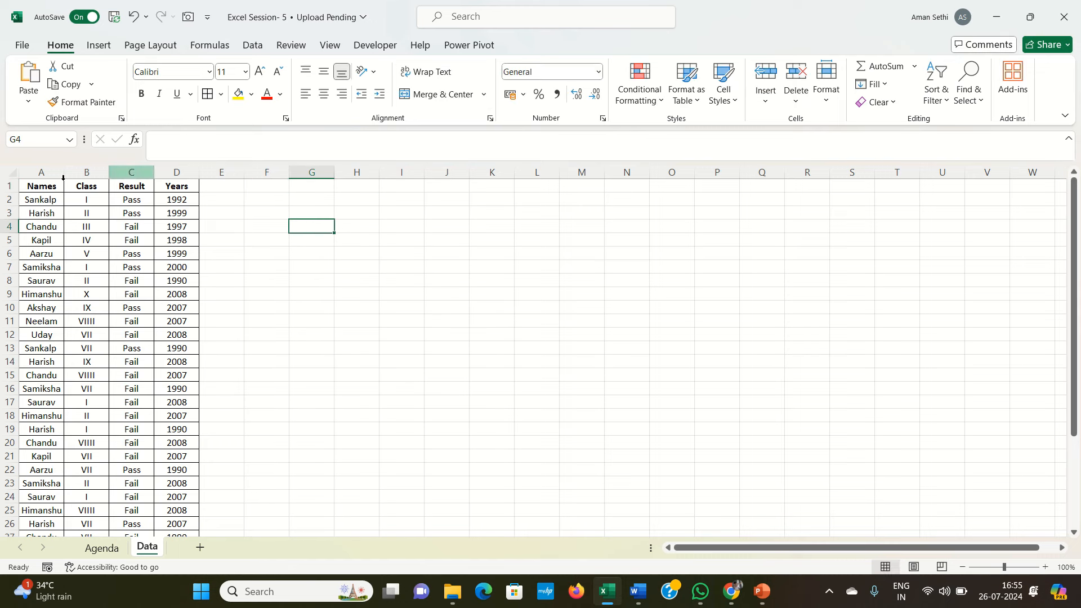
# - Try to insert a slicer directly on the raw data in columns A to D, using Connections in this Workbook
pyautogui.moveTo(36, 172); pyautogui.dragTo(160, 182)
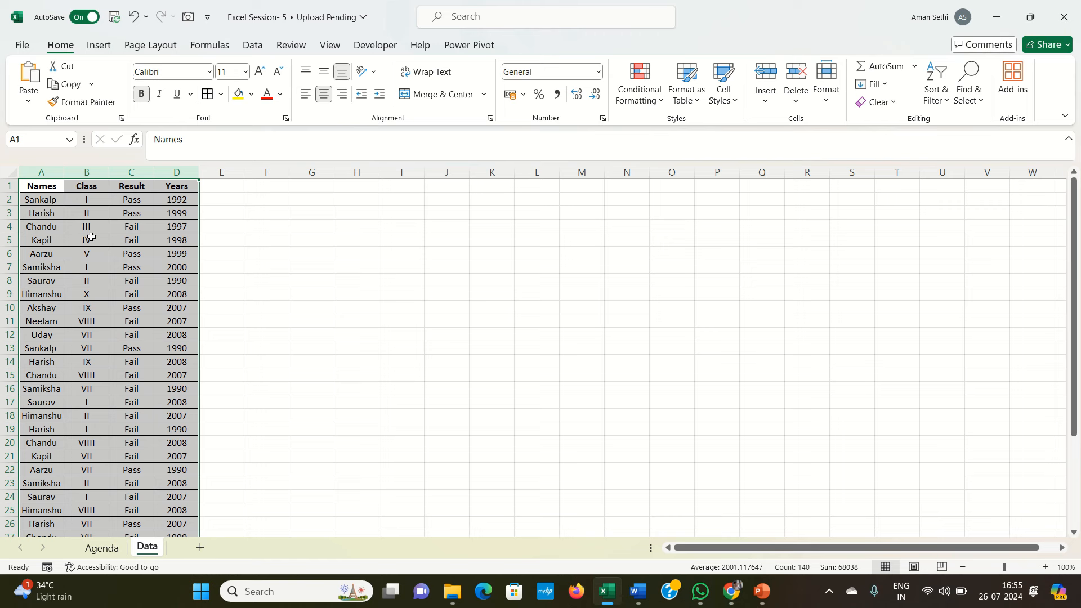
pyautogui.click(99, 49)
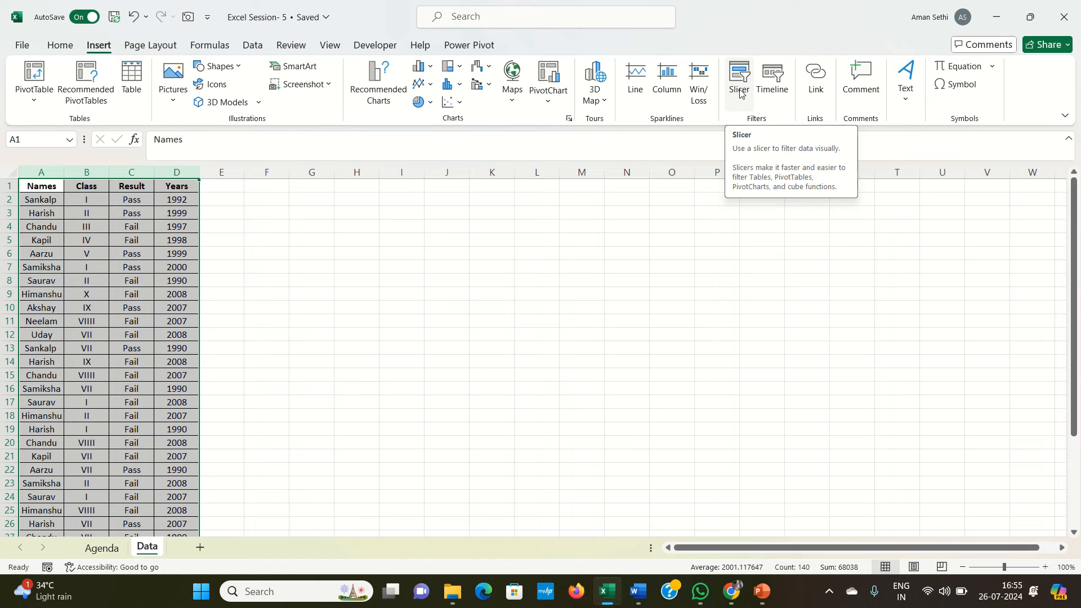
pyautogui.click(658, 246)
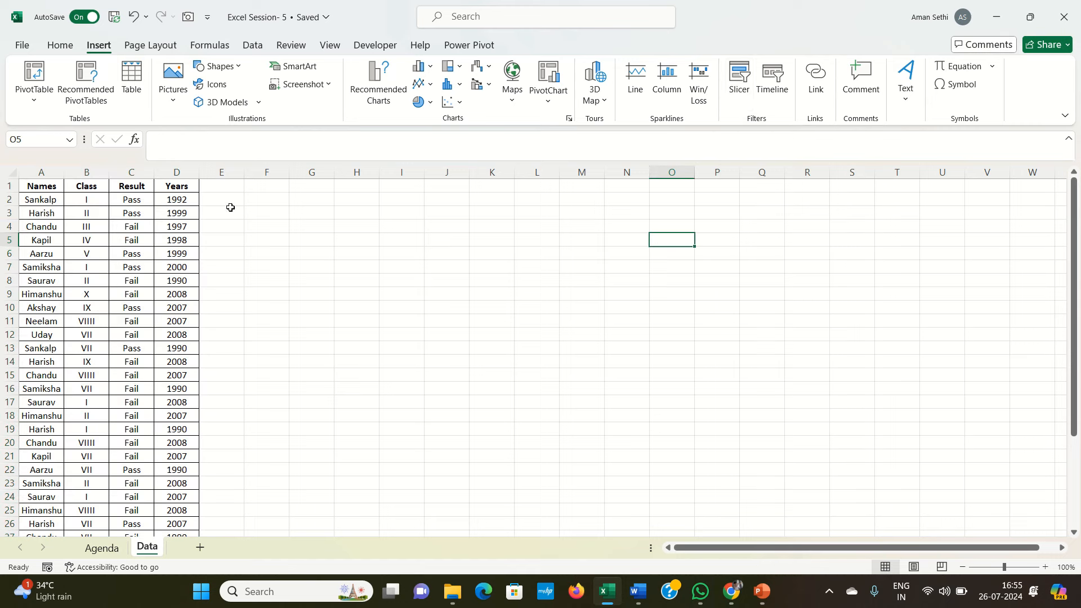
pyautogui.moveTo(41, 171); pyautogui.dragTo(163, 169)
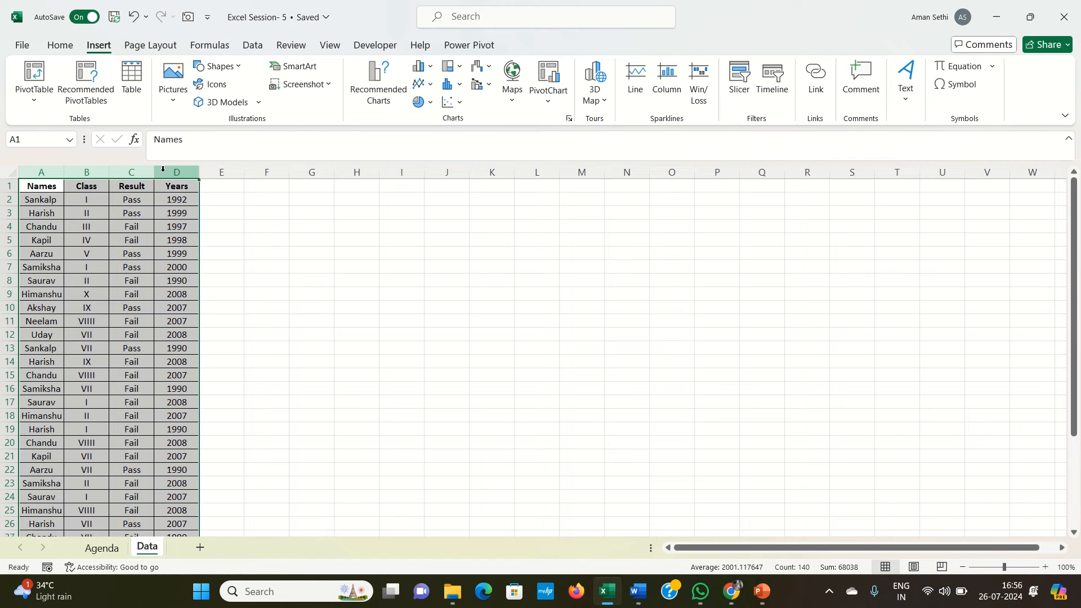
pyautogui.click(741, 87)
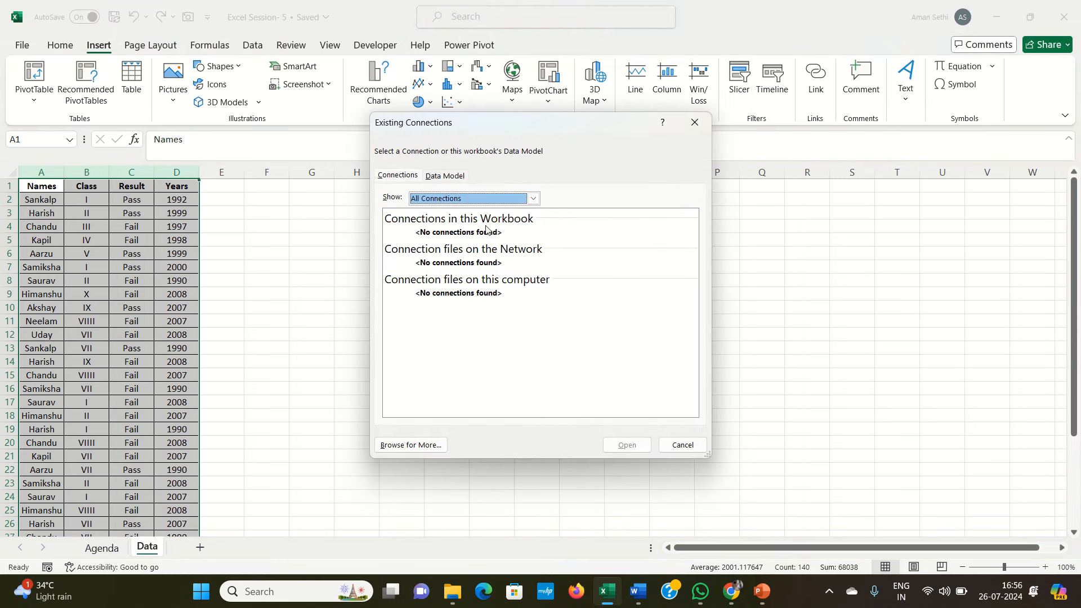
pyautogui.click(534, 199)
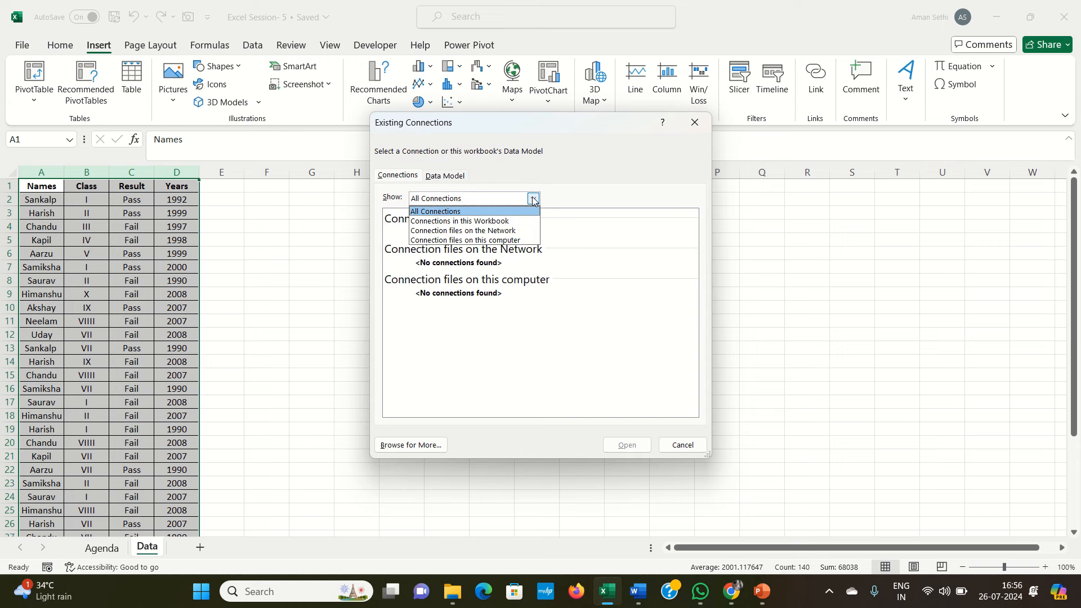
pyautogui.click(512, 221)
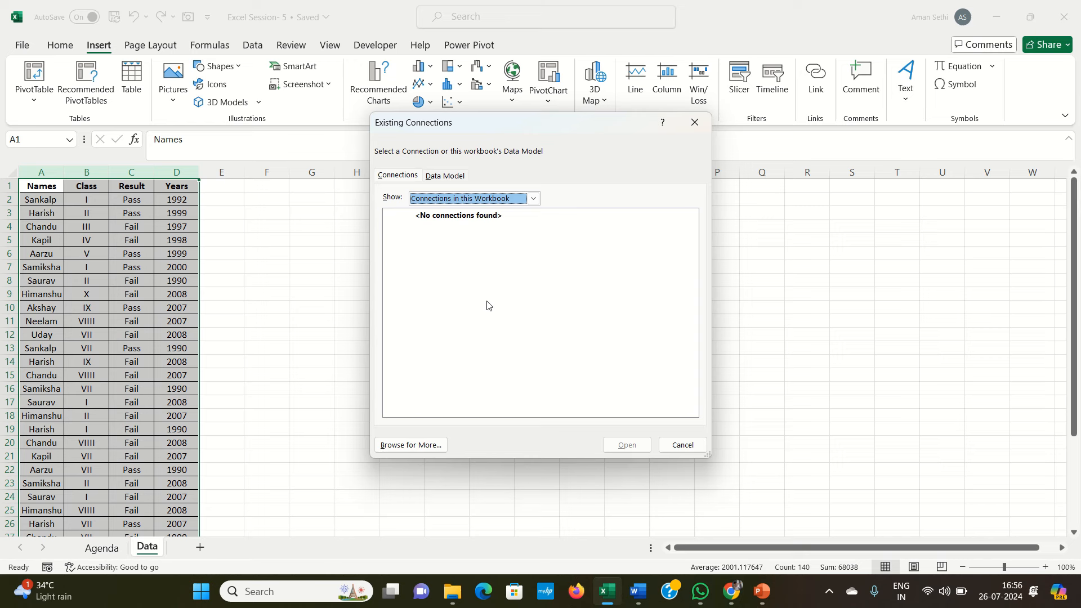
pyautogui.click(673, 444)
pyautogui.click(339, 333)
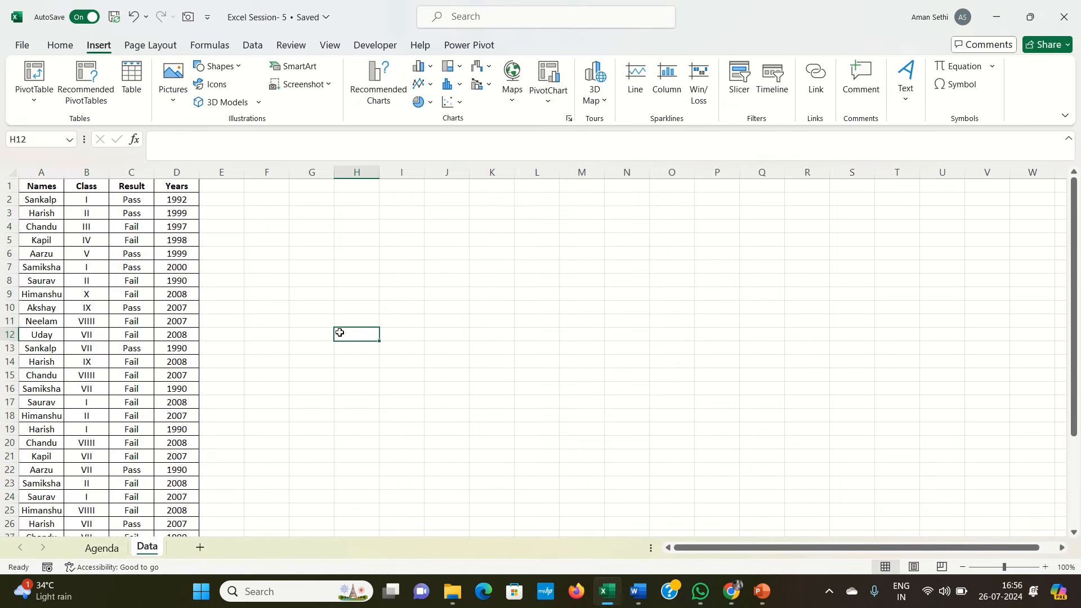
# - Create a PivotTable from data columns A to D and place it on a new worksheet
pyautogui.moveTo(41, 172); pyautogui.dragTo(172, 171)
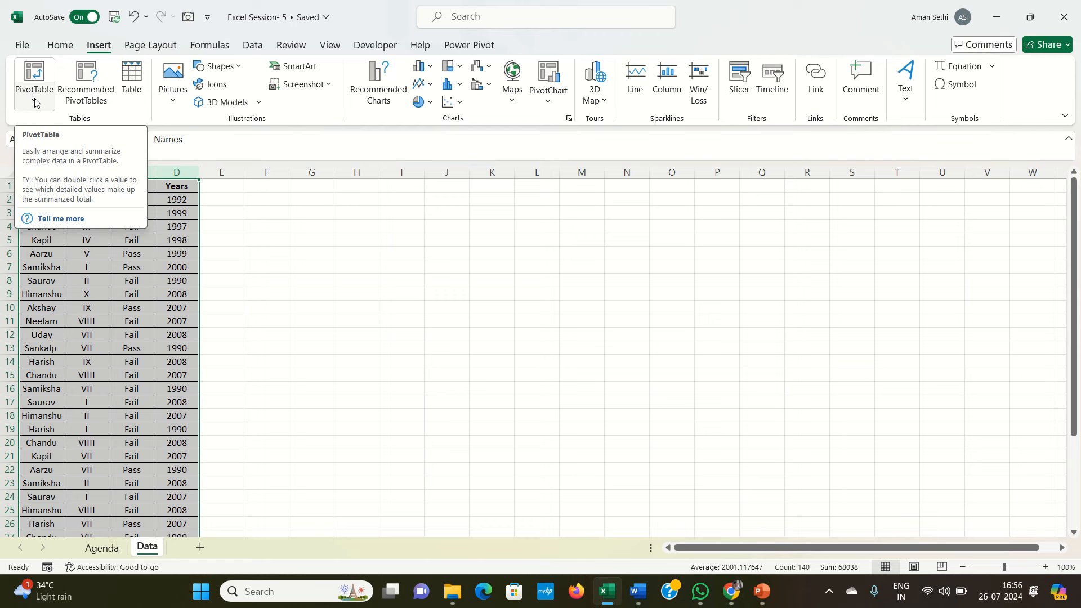
pyautogui.moveTo(458, 6)
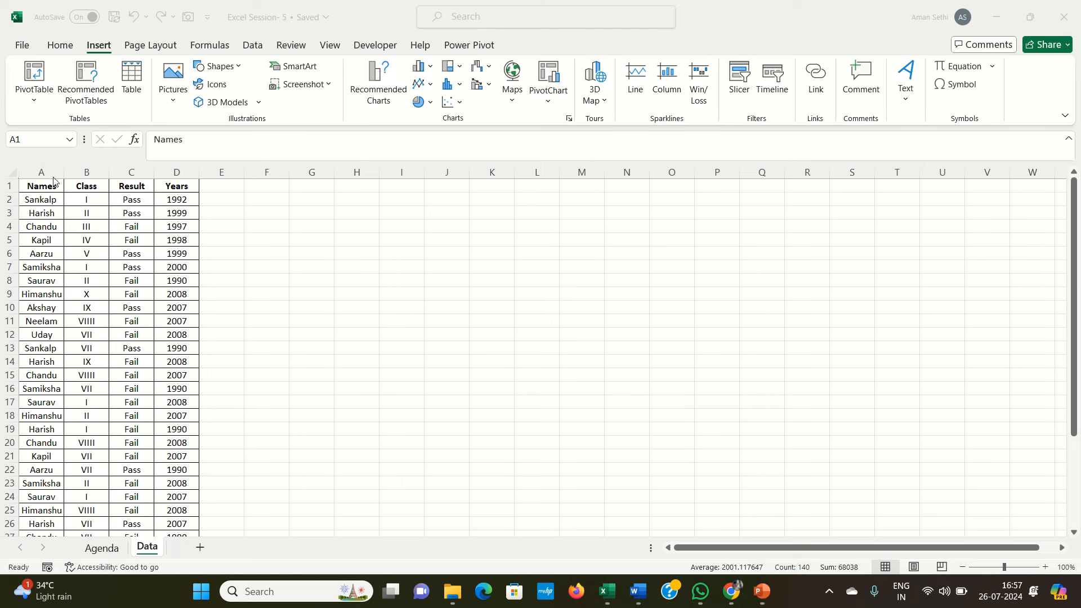
pyautogui.moveTo(46, 172); pyautogui.dragTo(165, 183)
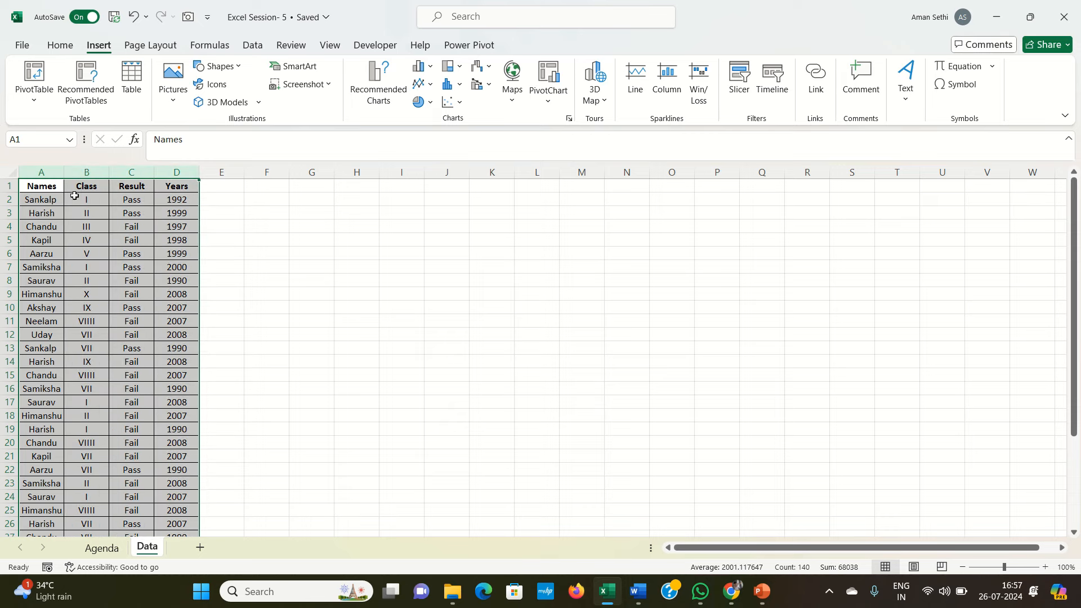
pyautogui.click(36, 103)
pyautogui.click(40, 123)
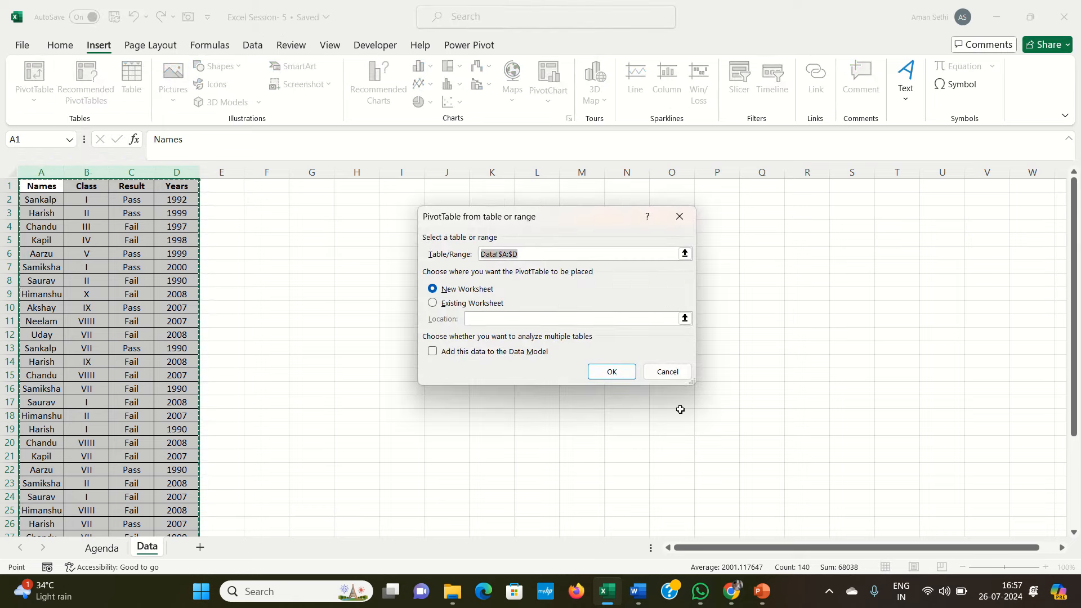
pyautogui.click(624, 372)
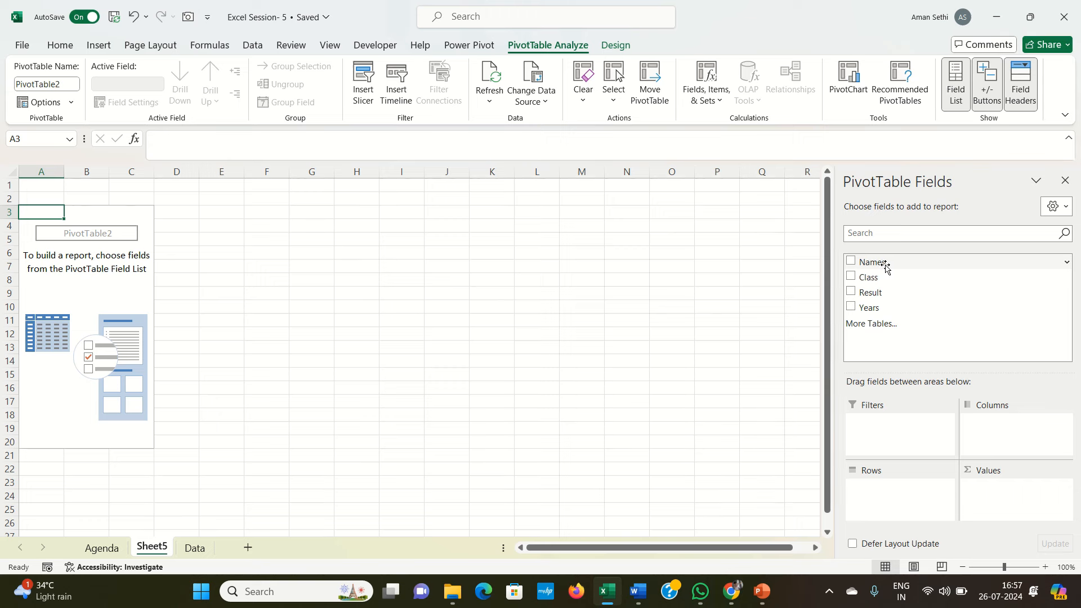
# - Add the Class field to the PivotTable as a filter and the Result field as rows
pyautogui.moveTo(887, 263); pyautogui.dragTo(813, 444)
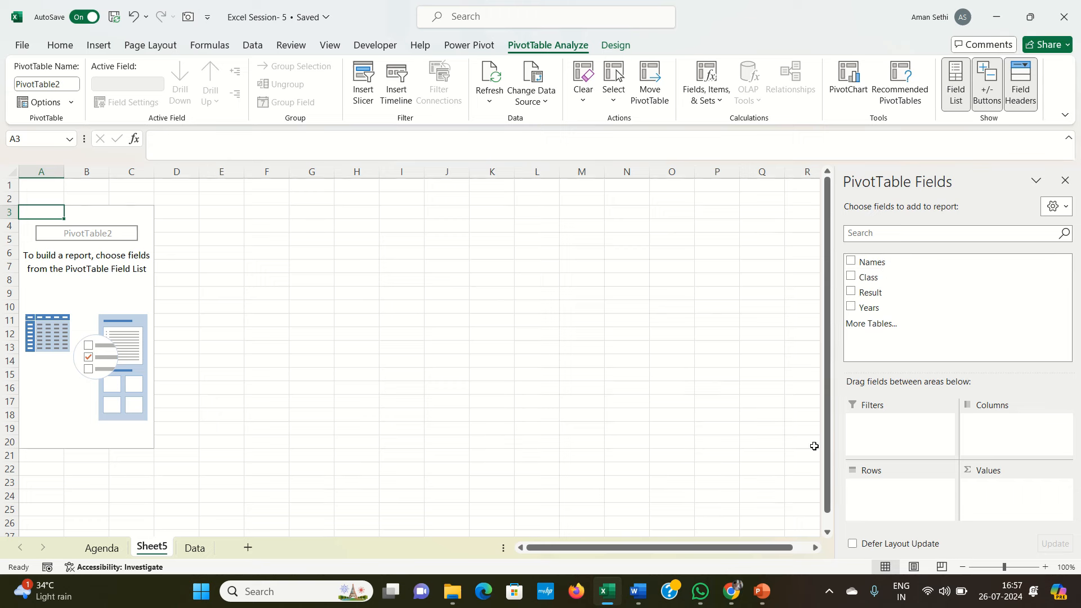
pyautogui.moveTo(635, 589)
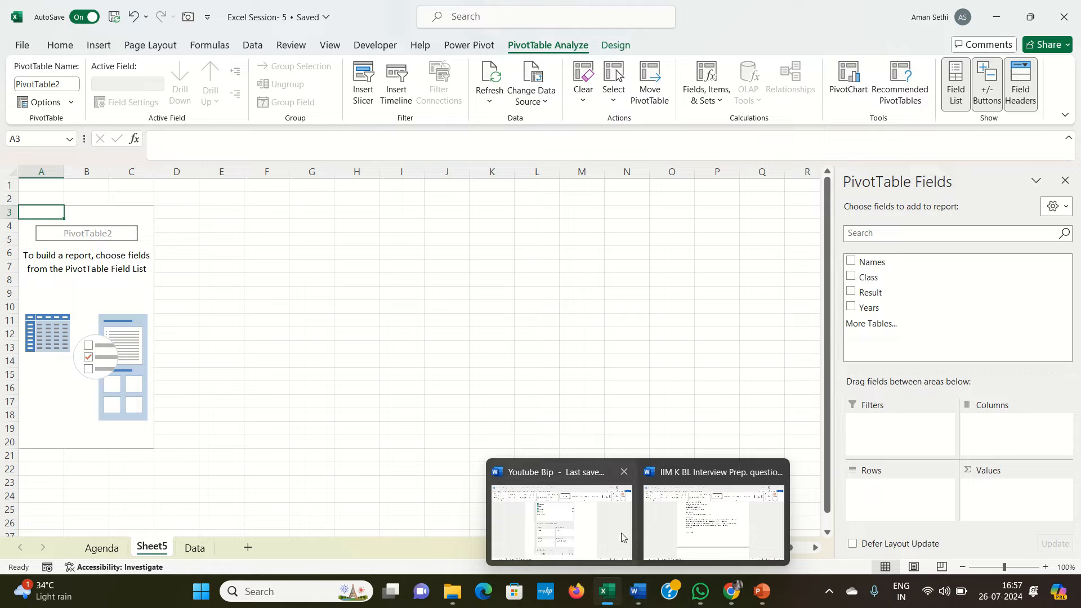
pyautogui.moveTo(620, 532)
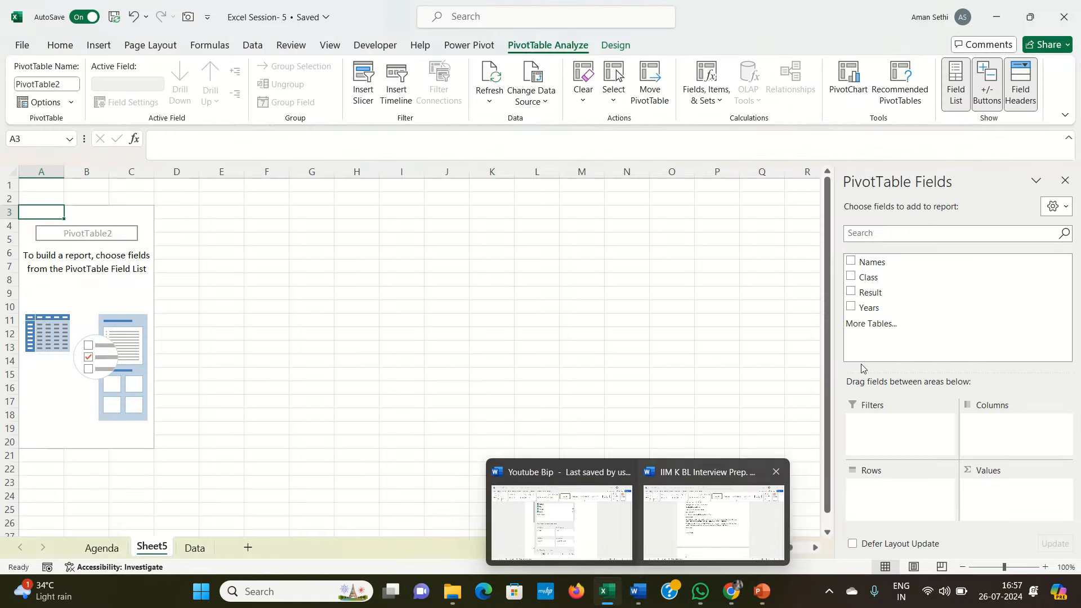
pyautogui.moveTo(876, 278); pyautogui.dragTo(881, 429)
pyautogui.moveTo(877, 291); pyautogui.dragTo(994, 433)
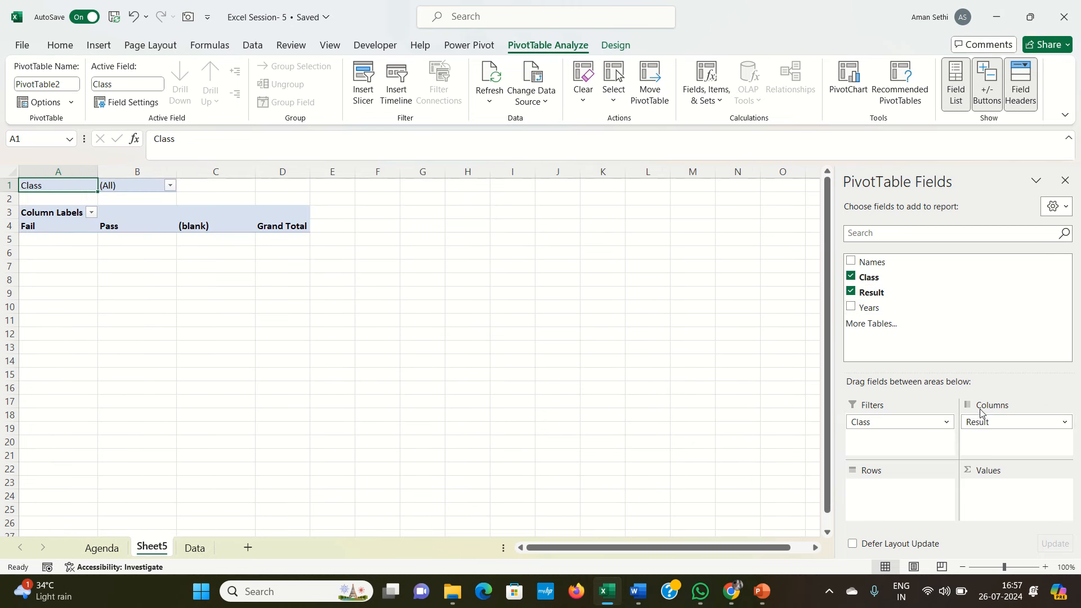
pyautogui.moveTo(982, 422); pyautogui.dragTo(889, 492)
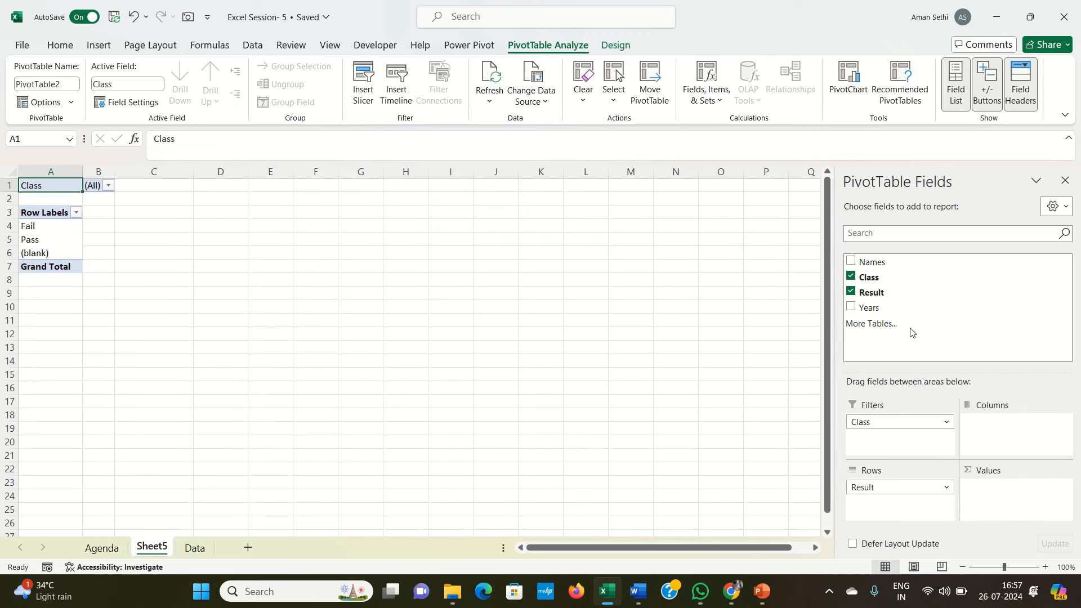
pyautogui.moveTo(606, 594)
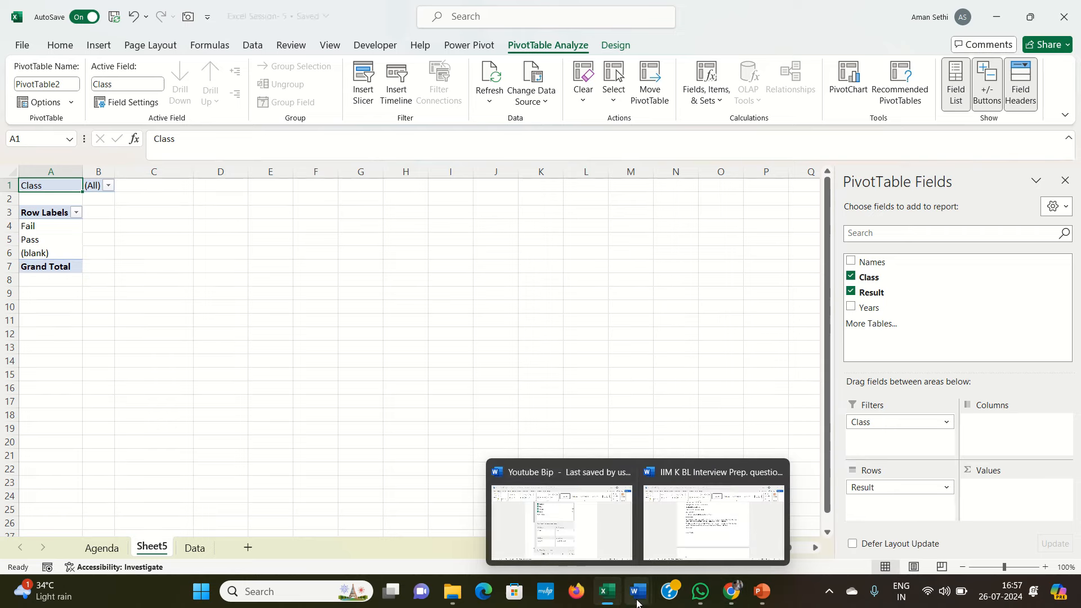
pyautogui.moveTo(623, 514)
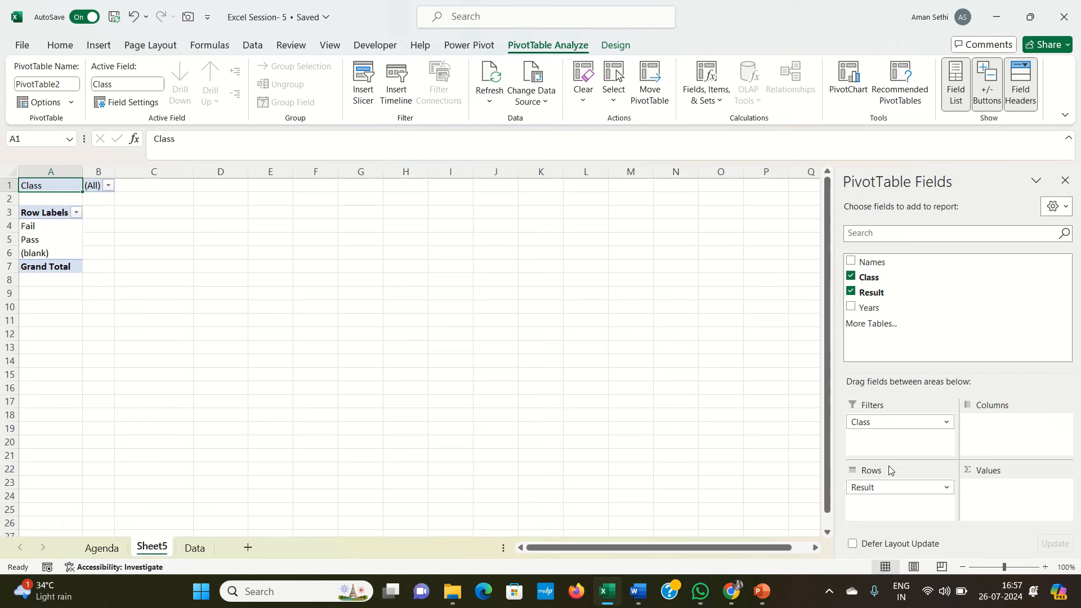
# - Rearrange the PivotTable with Count of Result as values, Years as rows and Names as columns, and close the field list
pyautogui.moveTo(883, 488); pyautogui.dragTo(992, 501)
pyautogui.moveTo(880, 309); pyautogui.dragTo(892, 502)
pyautogui.moveTo(892, 260); pyautogui.dragTo(992, 429)
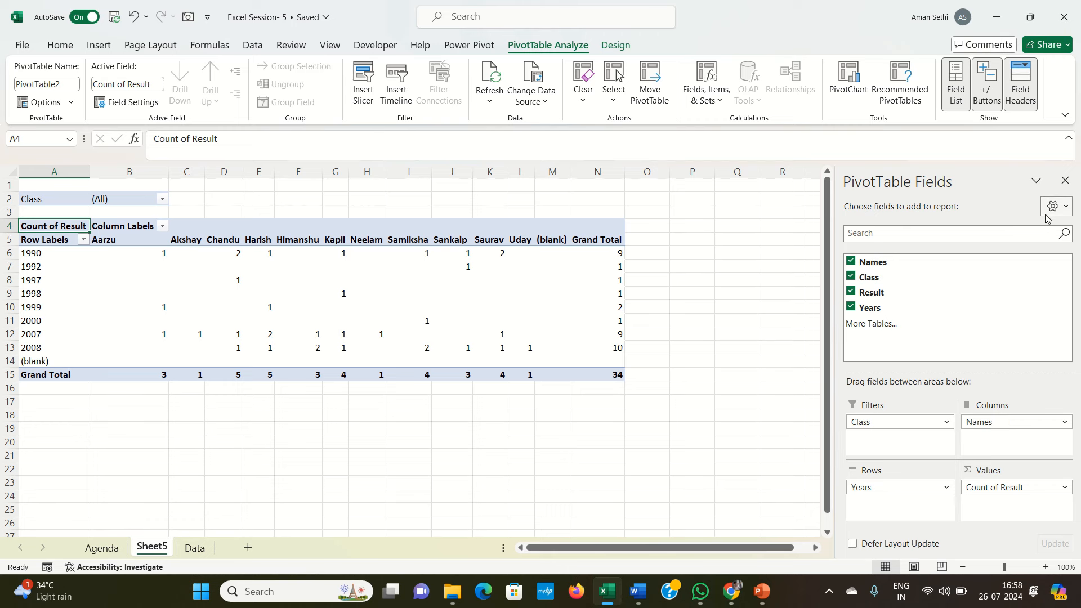
pyautogui.click(1064, 180)
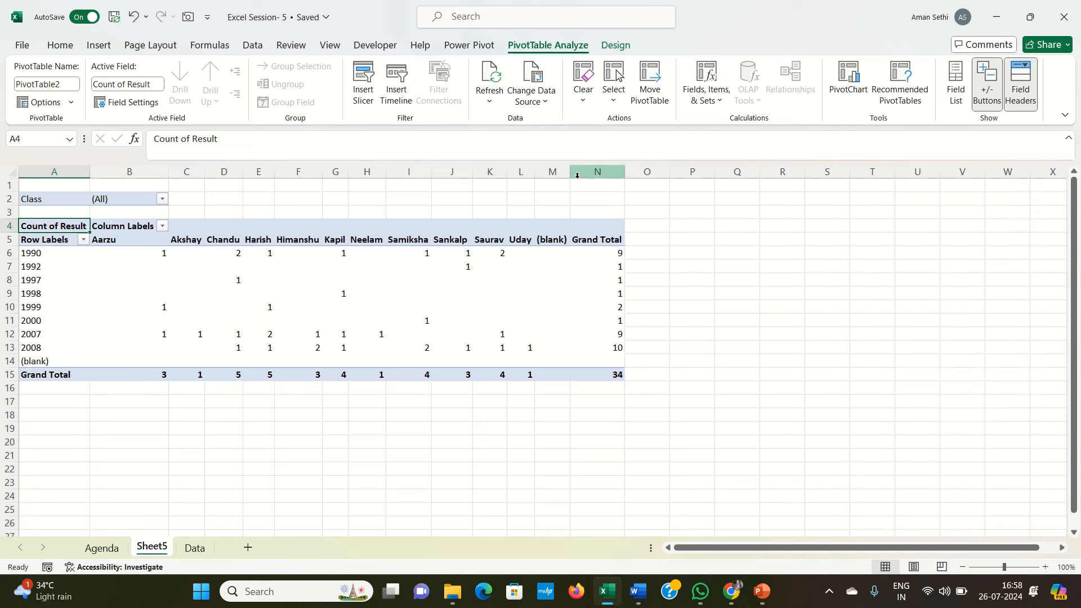
# - Filter the PivotTable's column labels to exclude the (blank) name
pyautogui.click(163, 226)
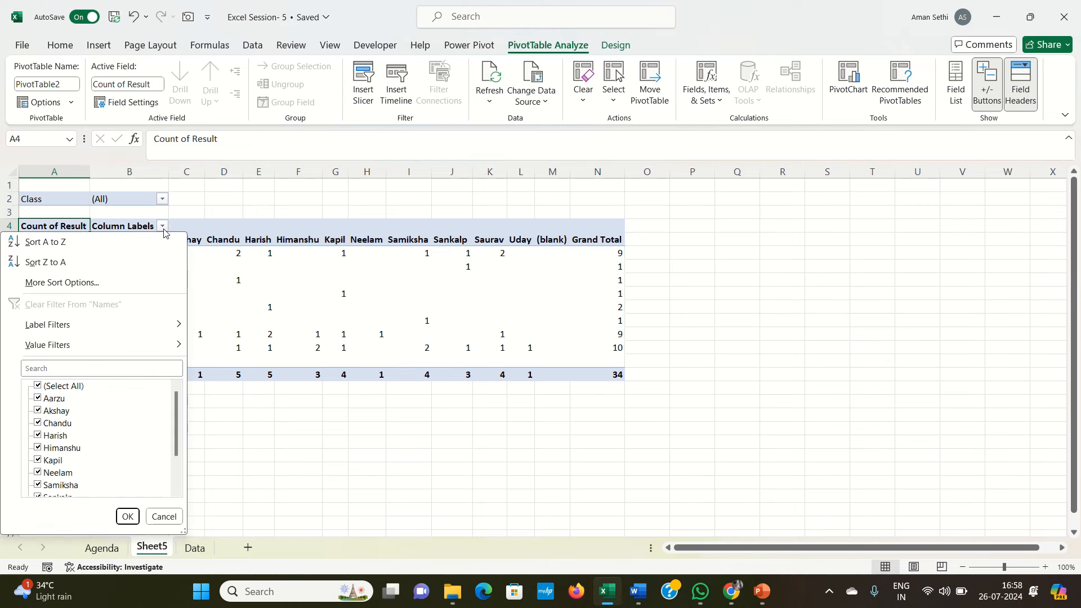
pyautogui.moveTo(175, 415); pyautogui.dragTo(167, 462)
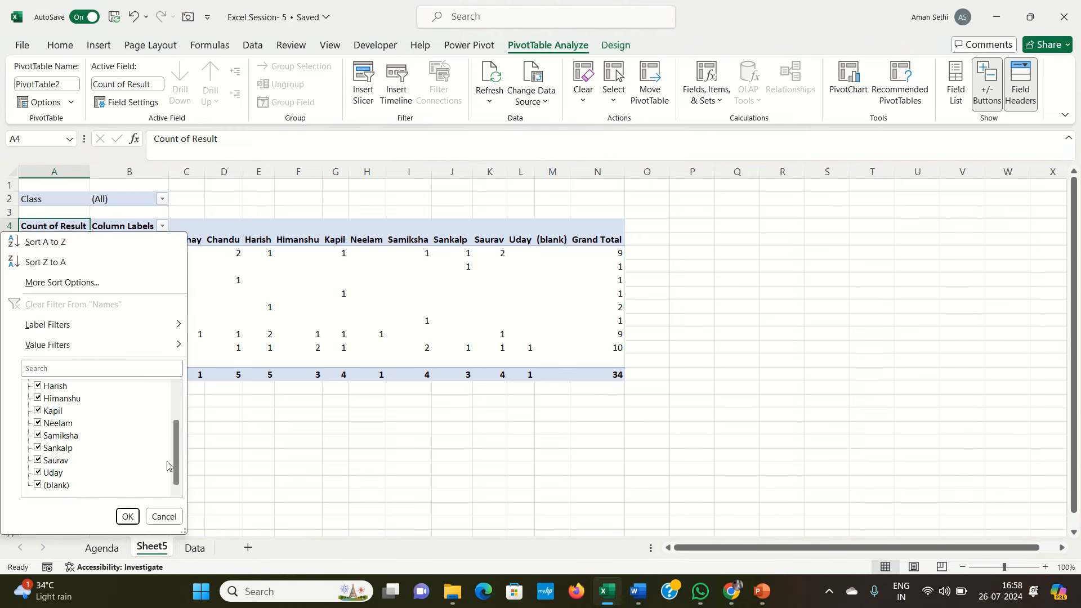
pyautogui.click(47, 484)
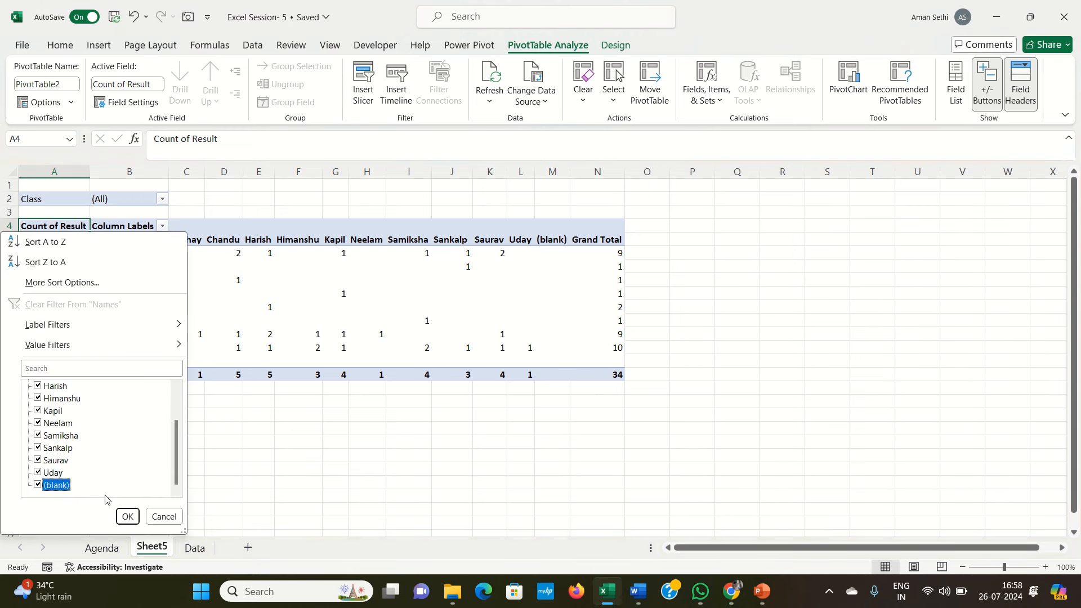
pyautogui.click(38, 485)
pyautogui.click(129, 516)
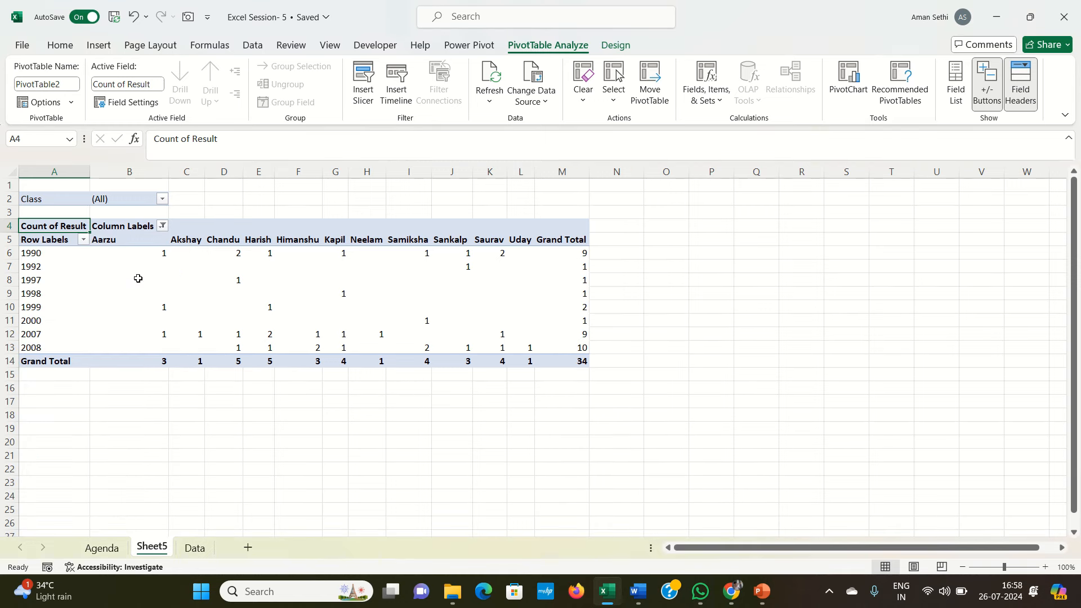
# - Allow multiple items in the PivotTable's Class filter and exclude the (blank) class
pyautogui.click(162, 199)
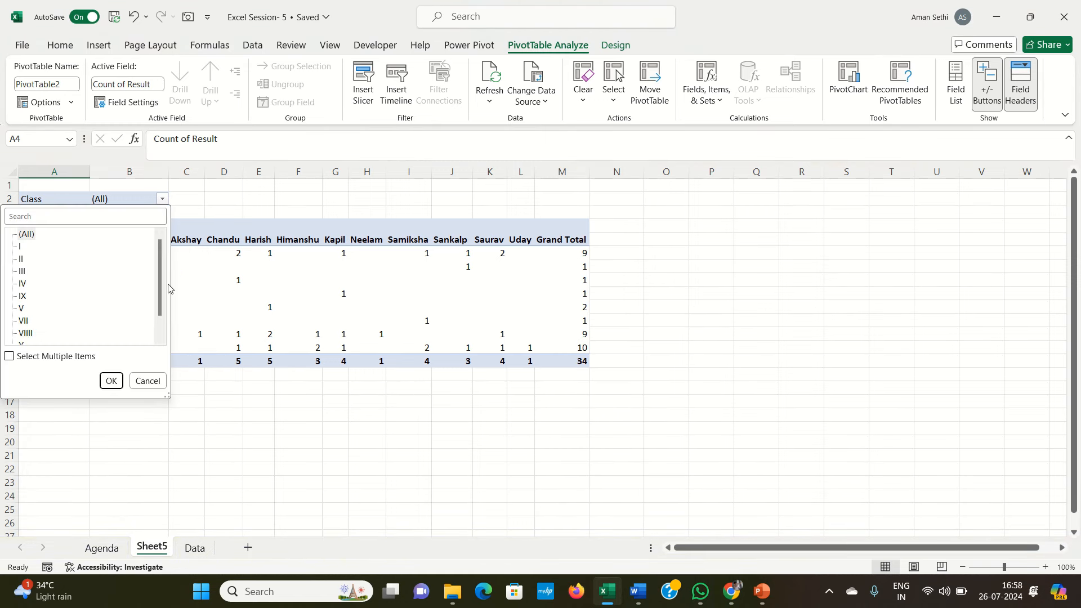
pyautogui.moveTo(162, 293); pyautogui.dragTo(160, 336)
pyautogui.click(9, 356)
pyautogui.click(22, 332)
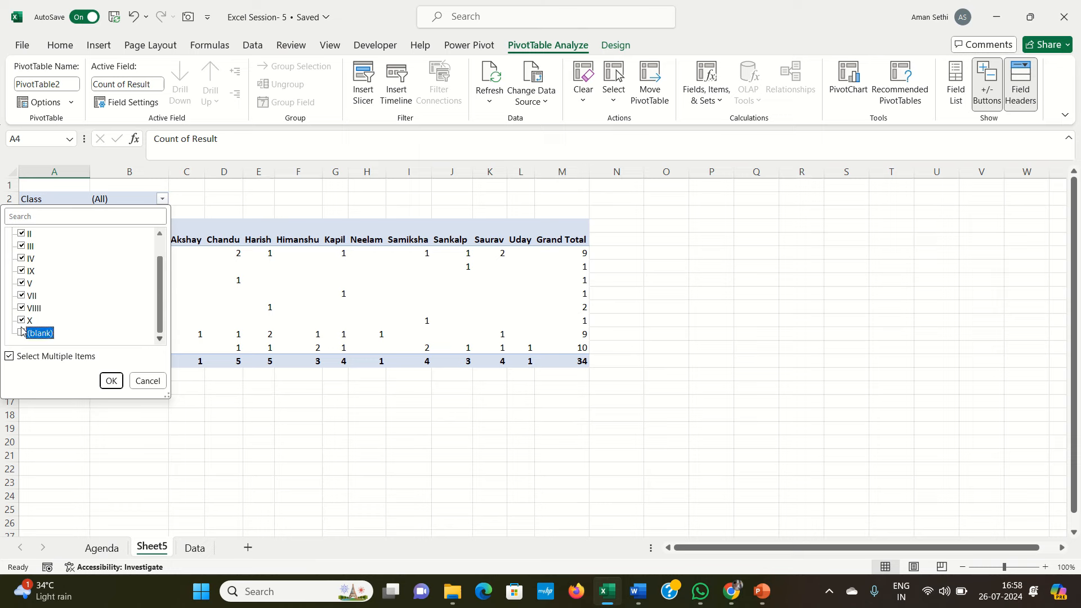
pyautogui.click(111, 380)
# - Apply borders to all cells of the PivotTable body A4:M14 and center-align its contents
pyautogui.click(146, 277)
pyautogui.click(166, 266)
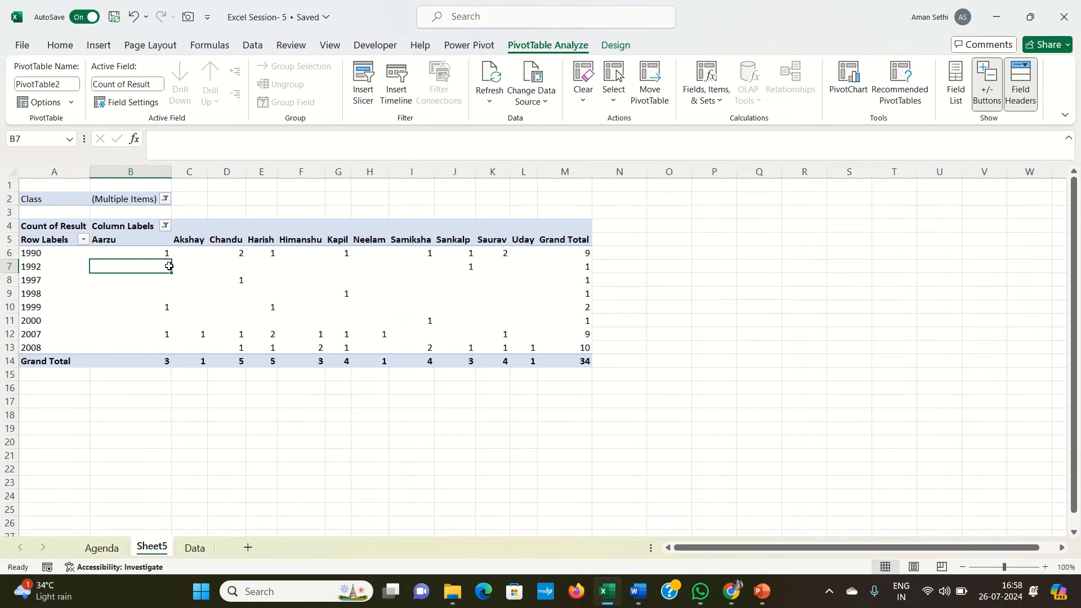
pyautogui.hotkey('ctrl', 'a')
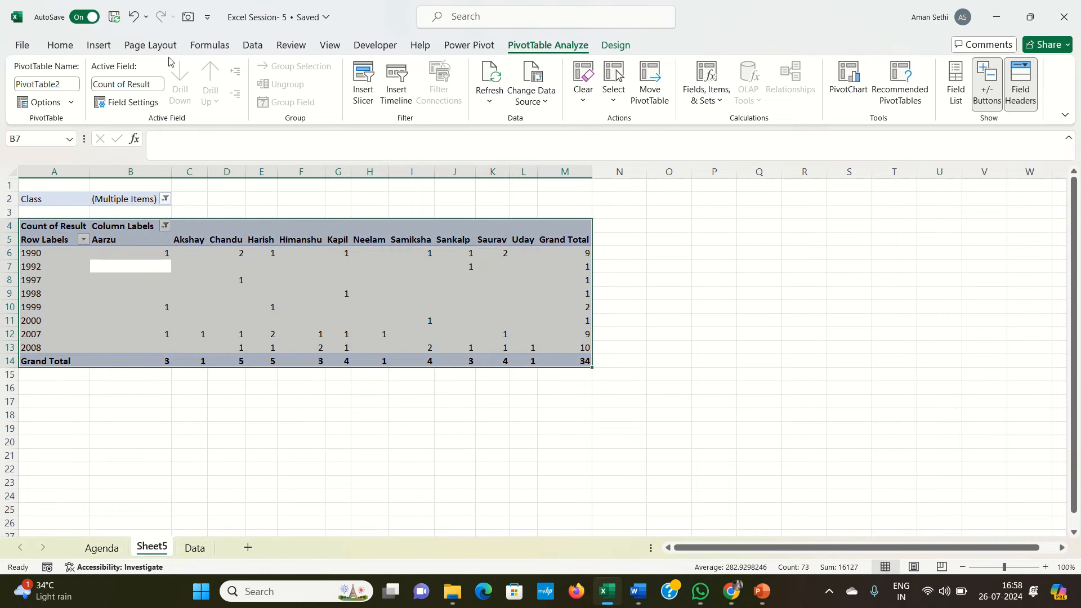
pyautogui.click(60, 45)
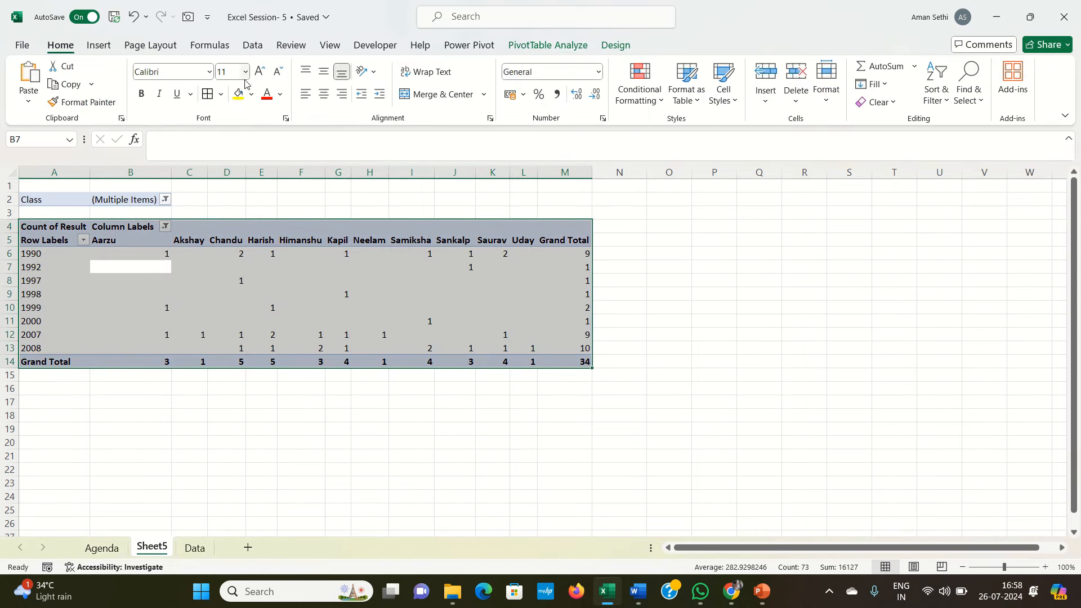
pyautogui.click(208, 93)
pyautogui.click(324, 94)
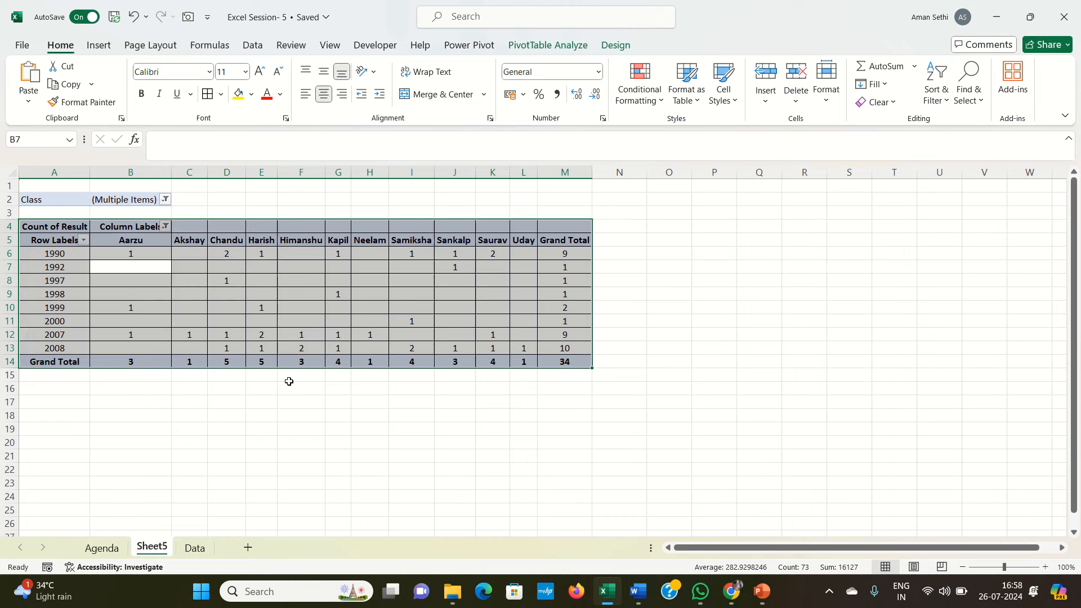
pyautogui.click(288, 379)
pyautogui.click(299, 332)
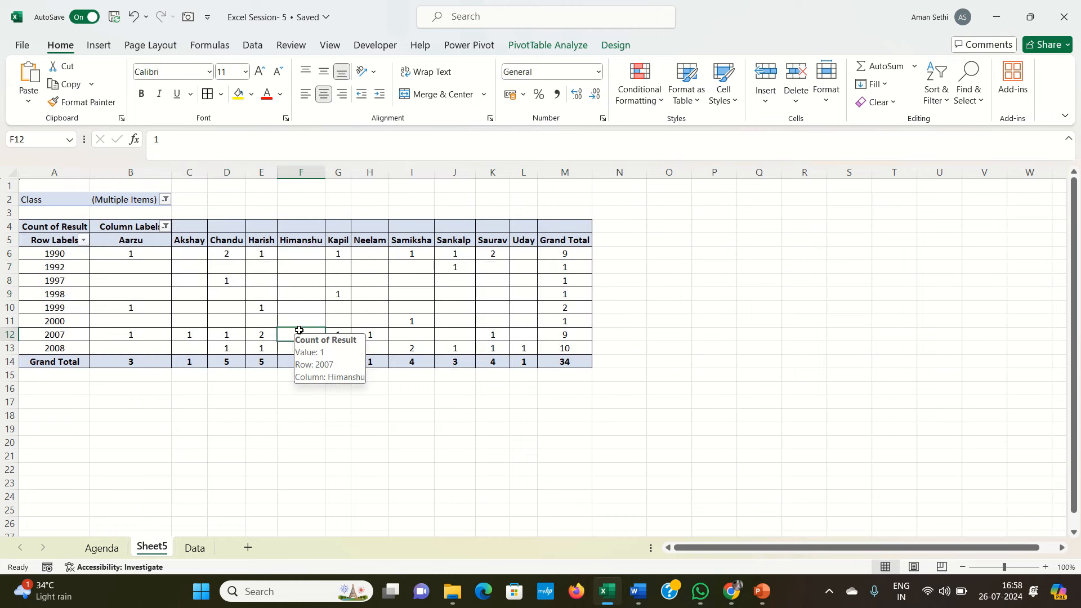
# - Insert a slicer on the PivotTable for the Result field only
pyautogui.click(181, 266)
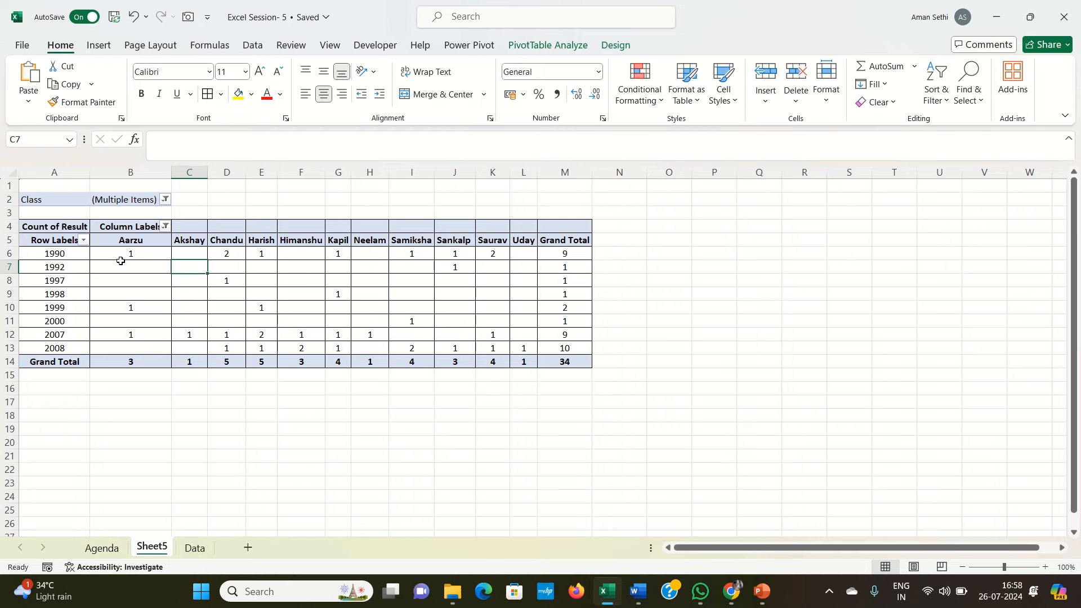
pyautogui.hotkey('ctrl', 'a')
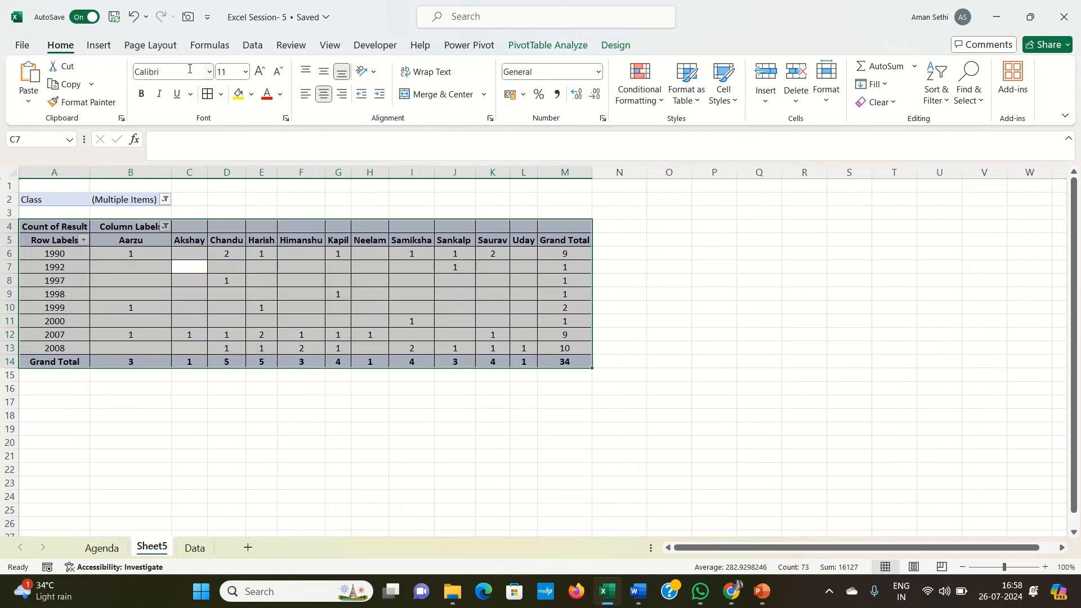
pyautogui.click(98, 45)
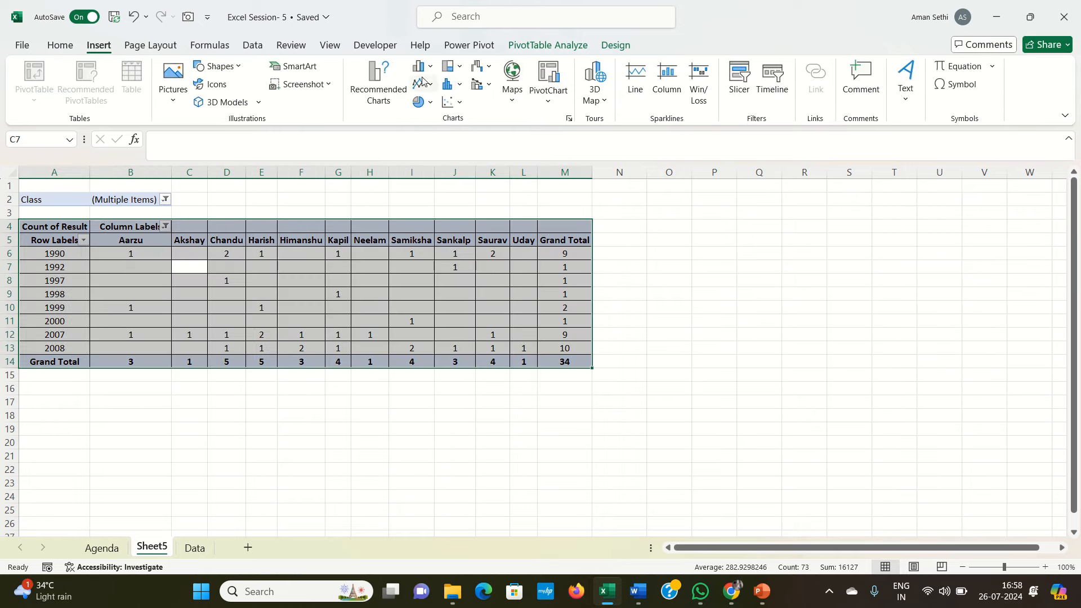
pyautogui.click(740, 90)
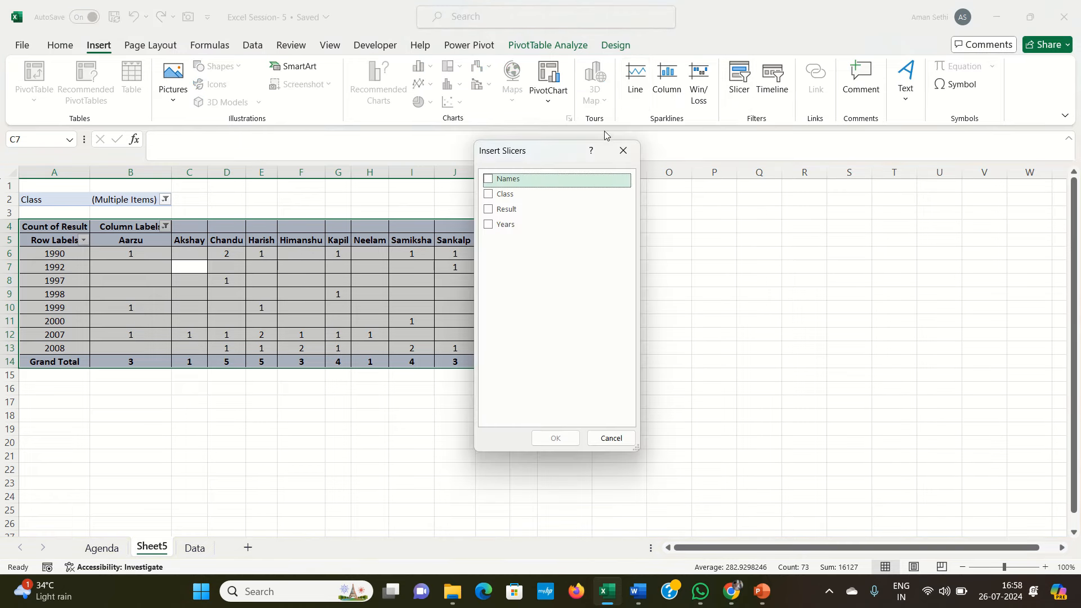
pyautogui.moveTo(559, 152); pyautogui.dragTo(723, 202)
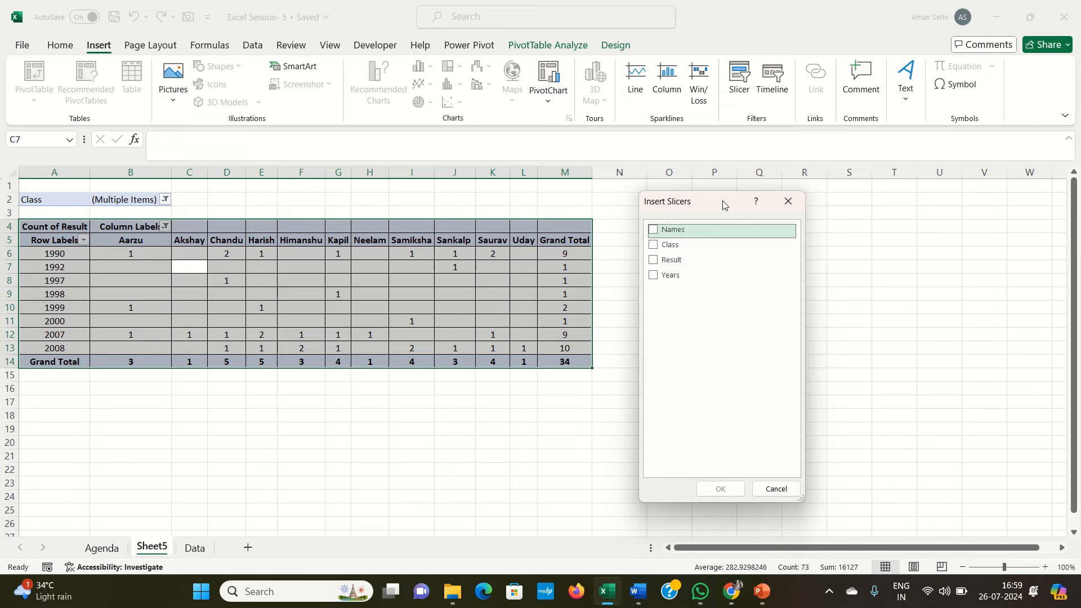
pyautogui.moveTo(719, 202)
pyautogui.mouseDown()
pyautogui.moveTo(714, 164)
pyautogui.moveTo(724, 212)
pyautogui.mouseUp()
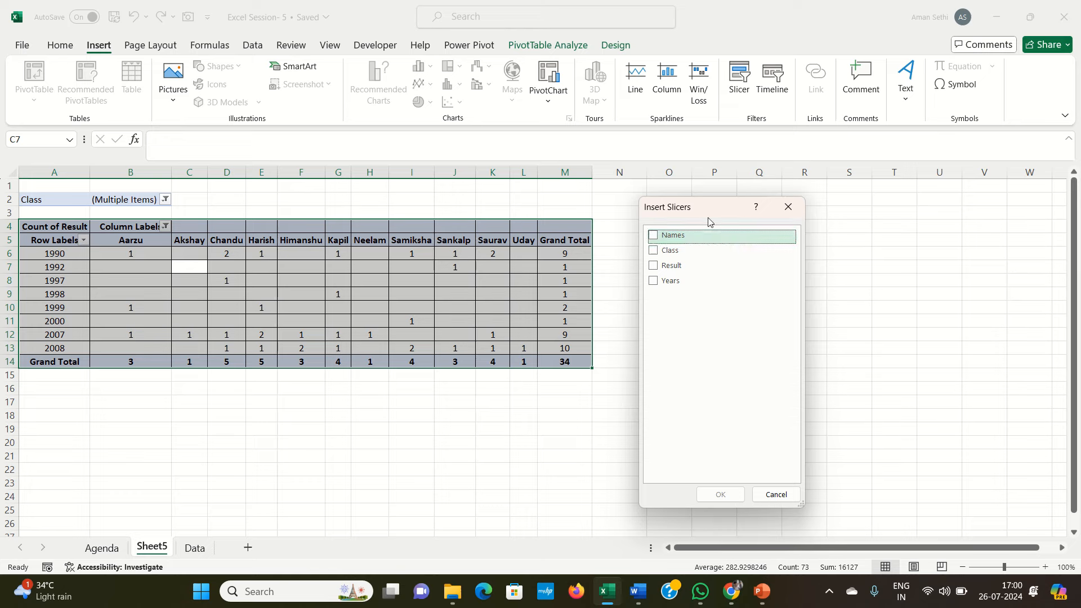
pyautogui.moveTo(708, 212); pyautogui.dragTo(692, 197)
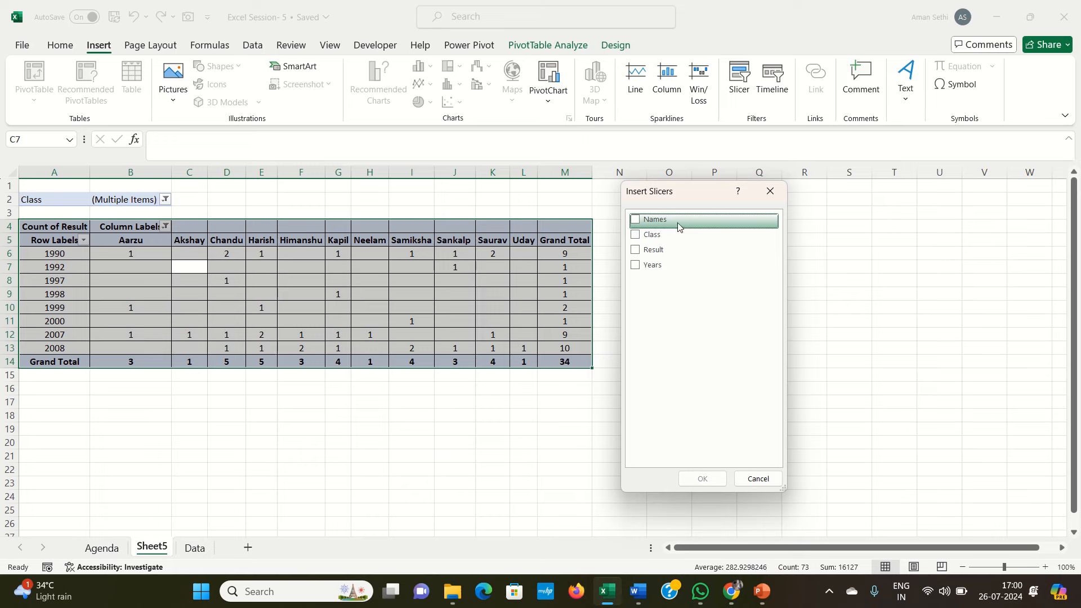
pyautogui.click(635, 222)
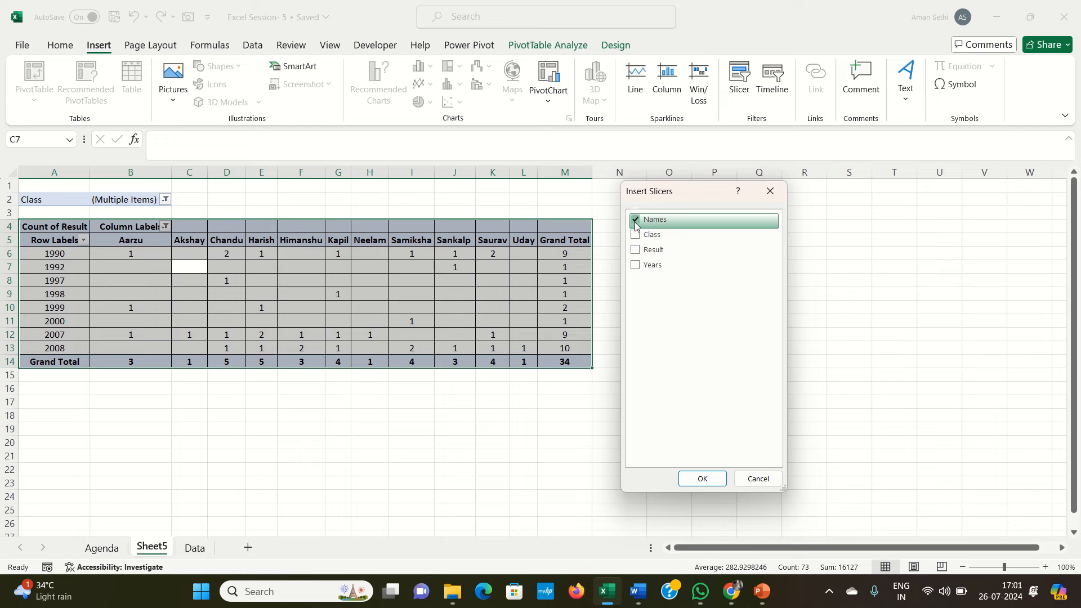
pyautogui.click(636, 221)
pyautogui.click(636, 250)
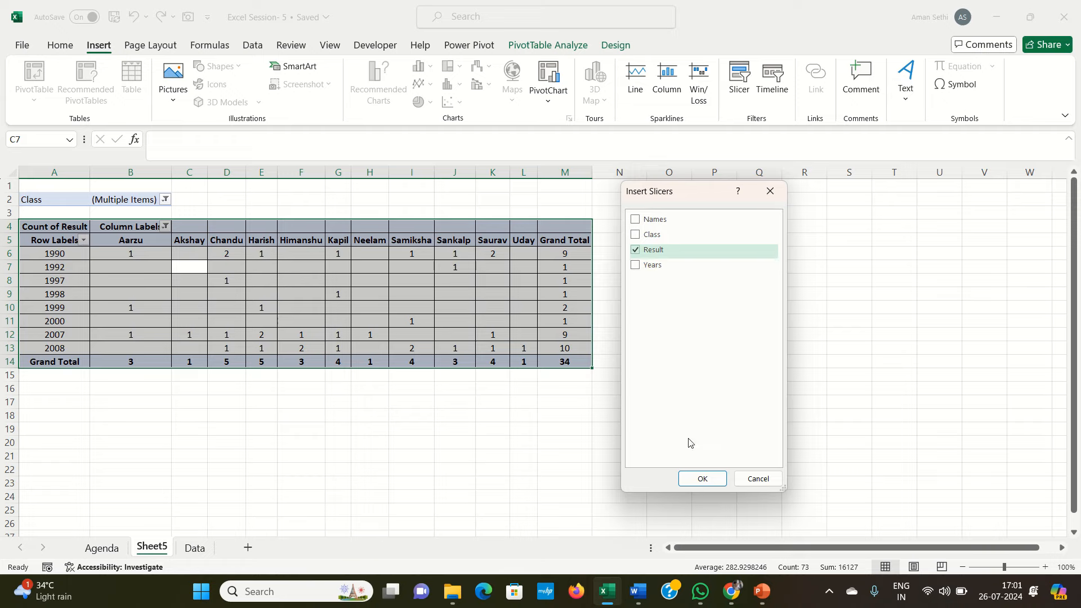
pyautogui.click(696, 479)
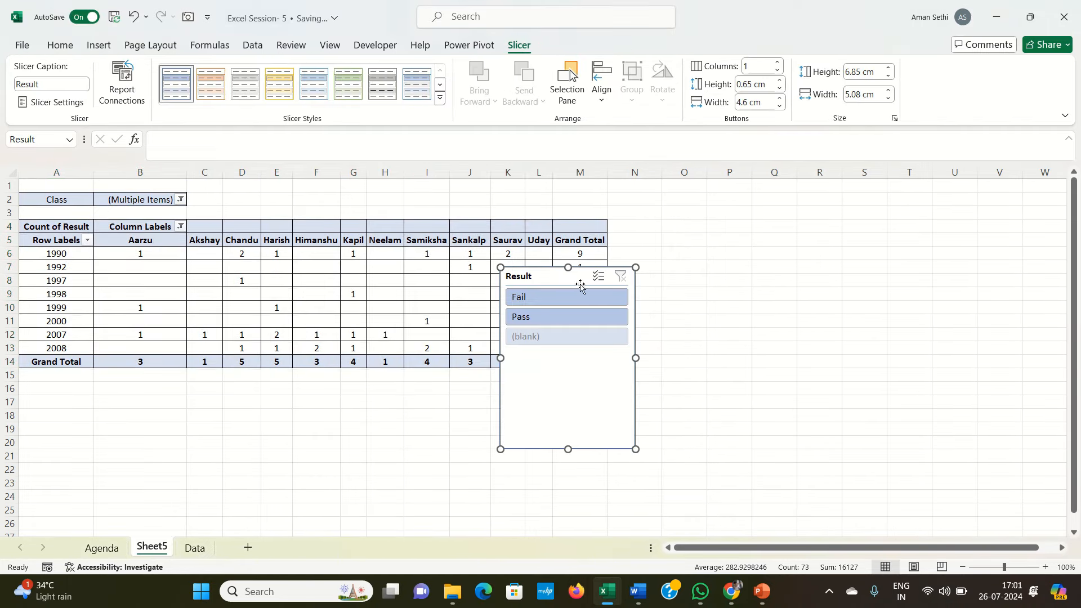
# - Move the Result slicer clear of the PivotTable and filter the table to Fail results only
pyautogui.moveTo(560, 278); pyautogui.dragTo(733, 210)
pyautogui.click(722, 238)
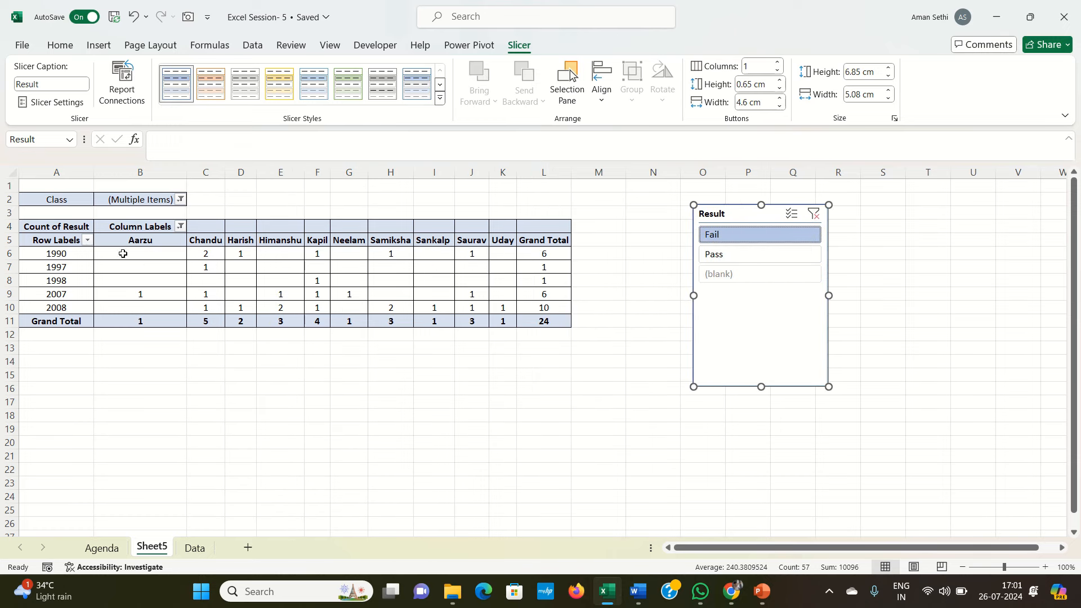
# - Examine the failed-result counts per student and year, comparing cells in the 1990 and 2007 rows
pyautogui.click(72, 221)
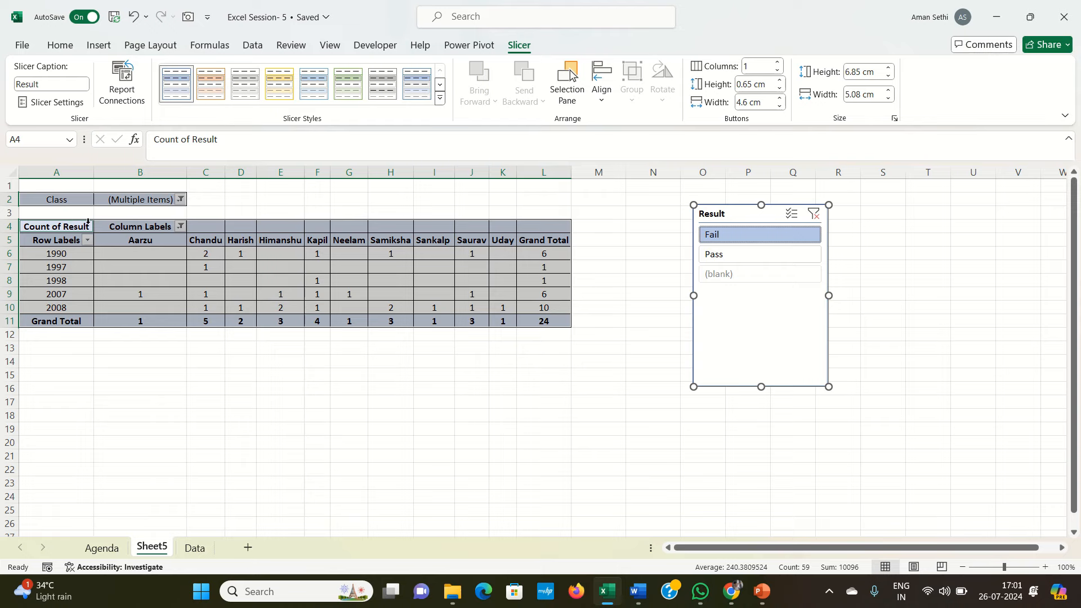
pyautogui.click(108, 234)
pyautogui.click(75, 235)
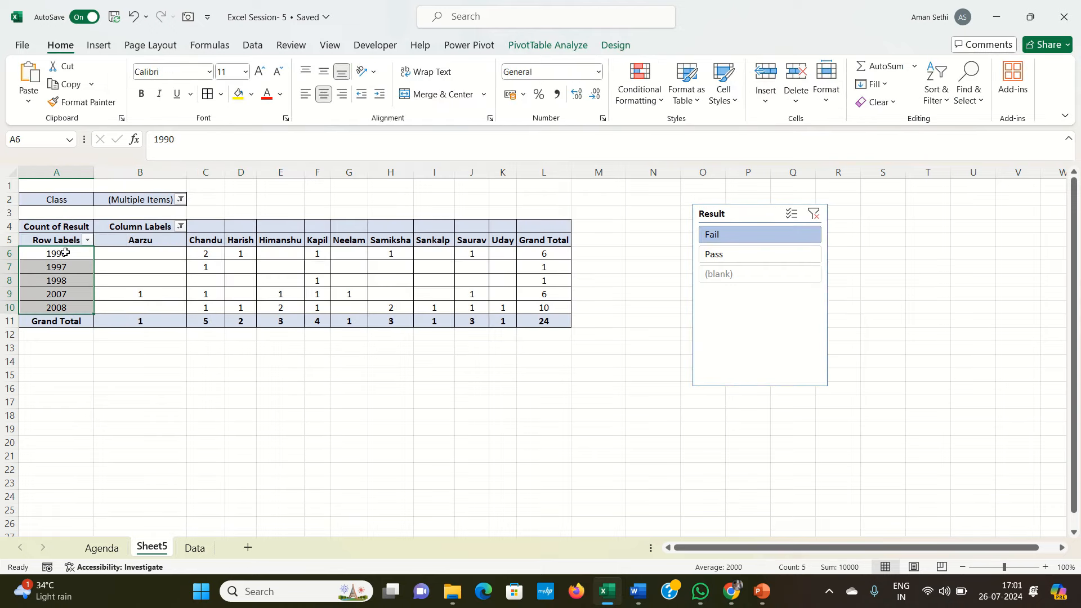
pyautogui.click(143, 254)
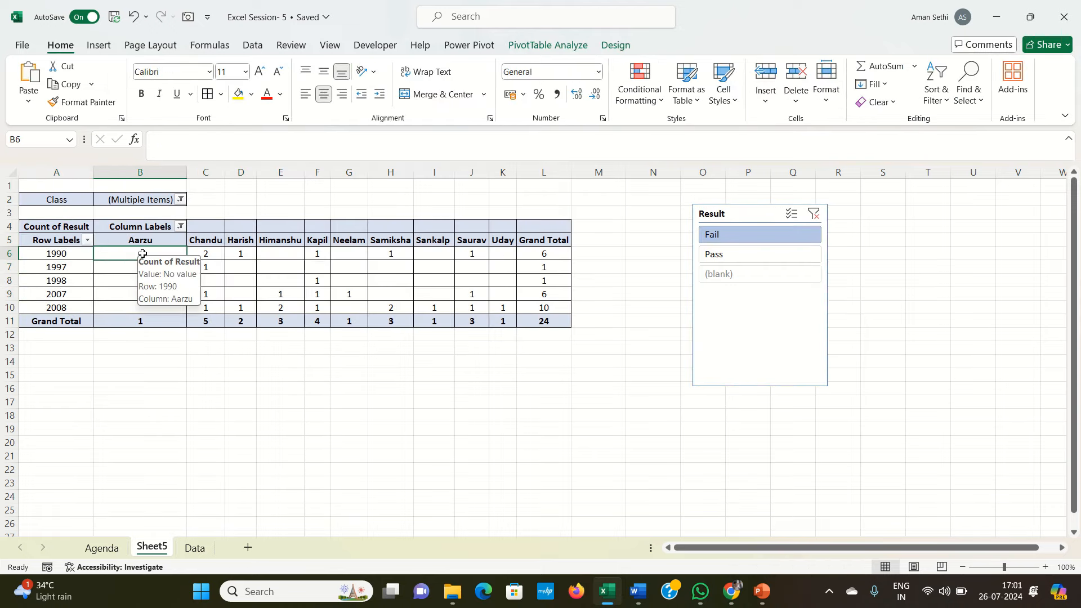
pyautogui.click(129, 282)
pyautogui.moveTo(149, 257); pyautogui.dragTo(142, 300)
pyautogui.click(157, 271)
pyautogui.click(78, 295)
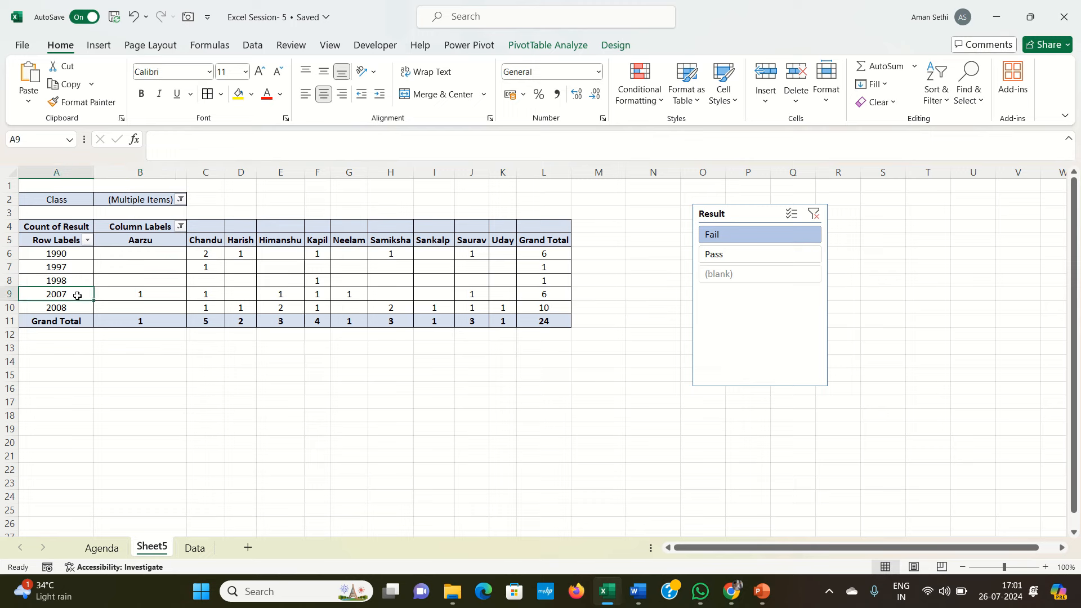
pyautogui.click(137, 291)
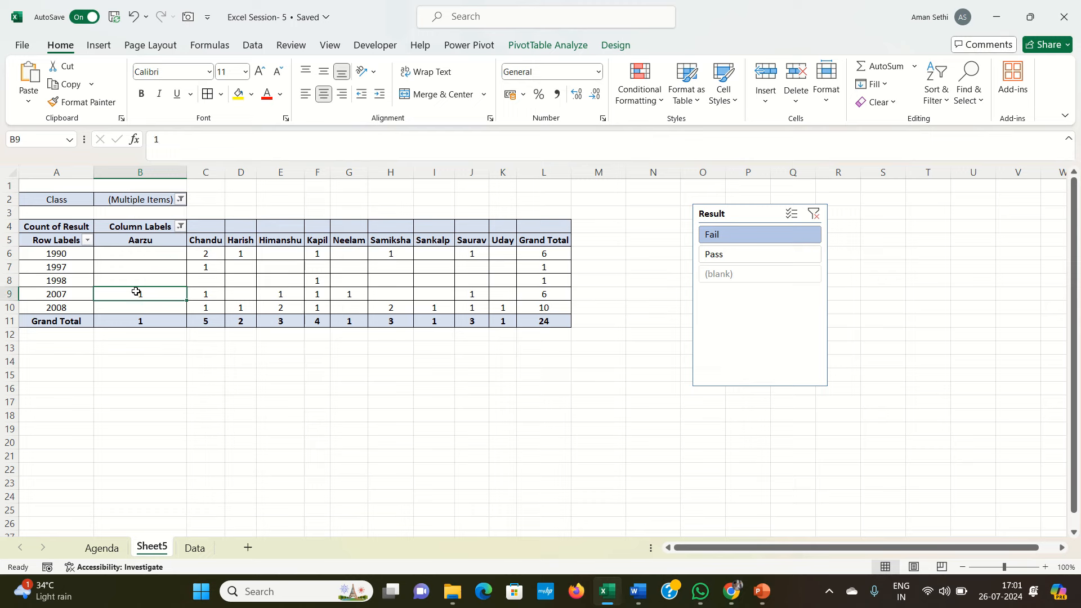
pyautogui.click(82, 257)
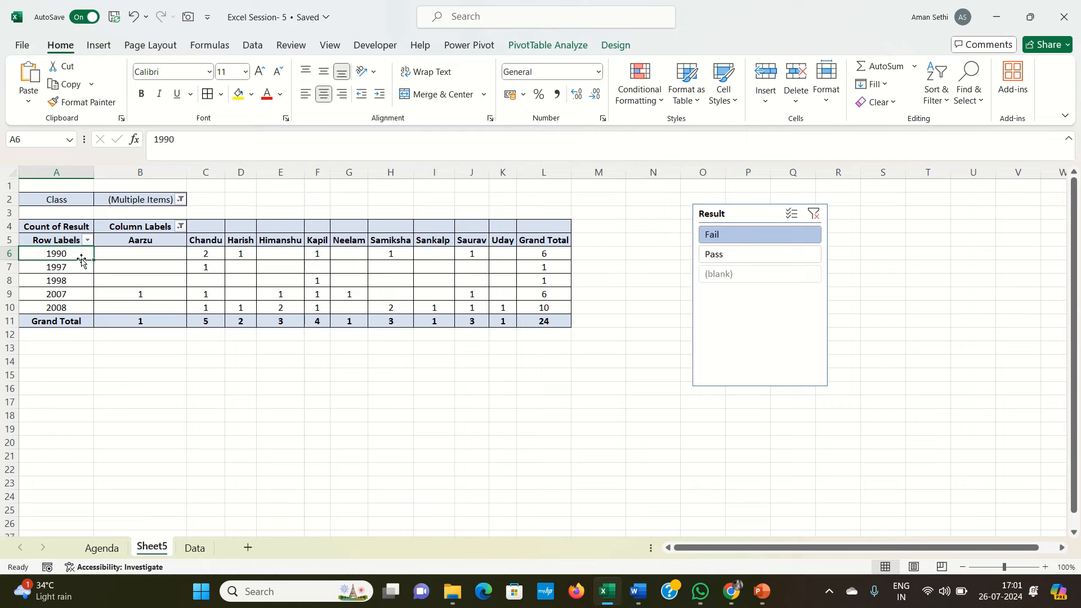
pyautogui.click(198, 250)
pyautogui.click(237, 251)
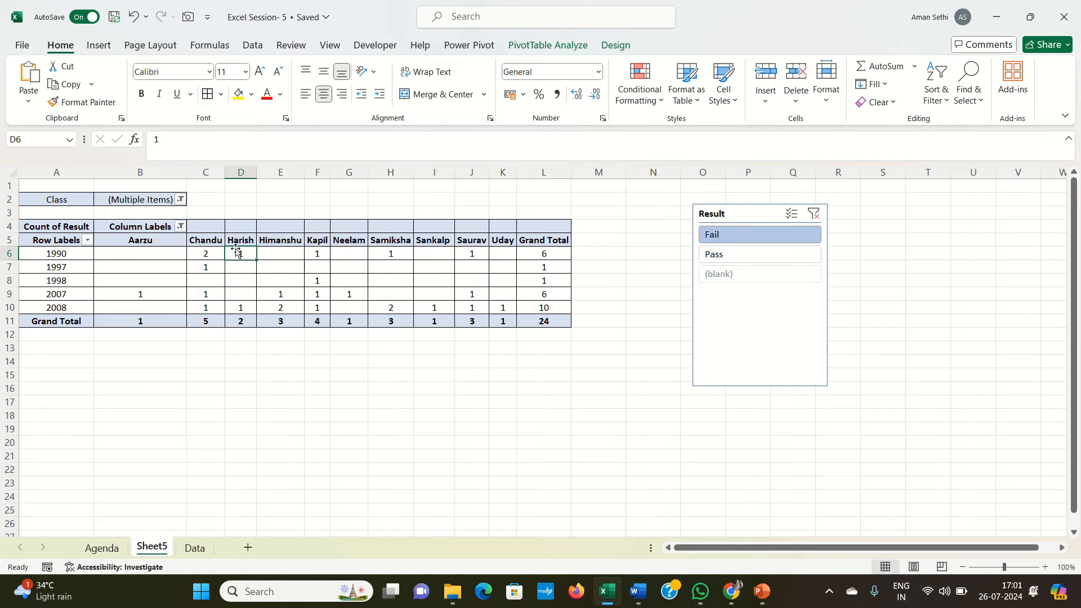
# - Switch the Result slicer to Pass and check the passing counts in the 1990 row
pyautogui.click(718, 256)
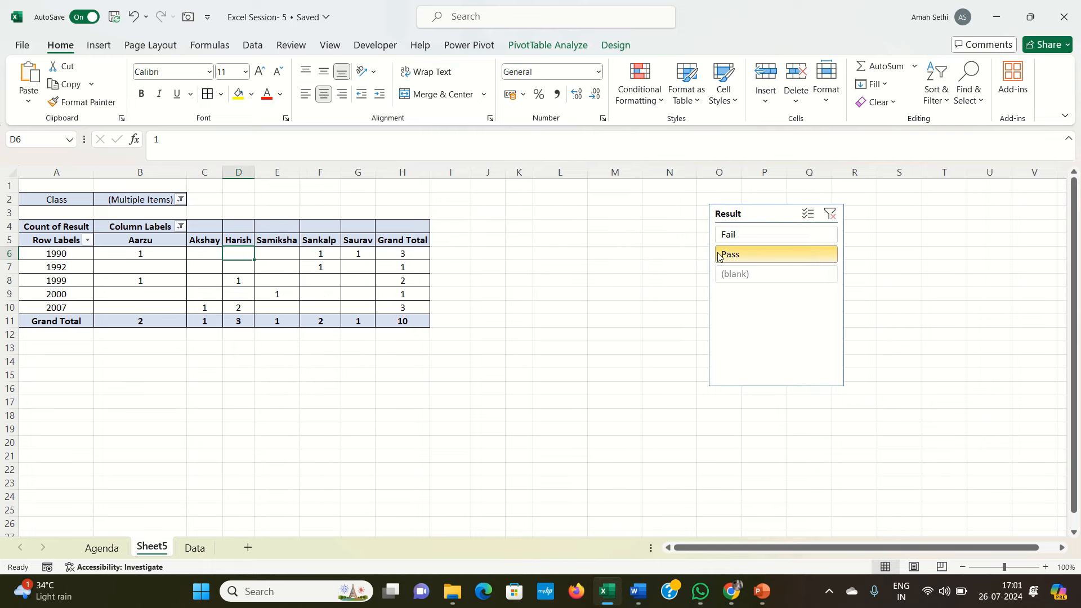
pyautogui.click(134, 242)
pyautogui.click(119, 255)
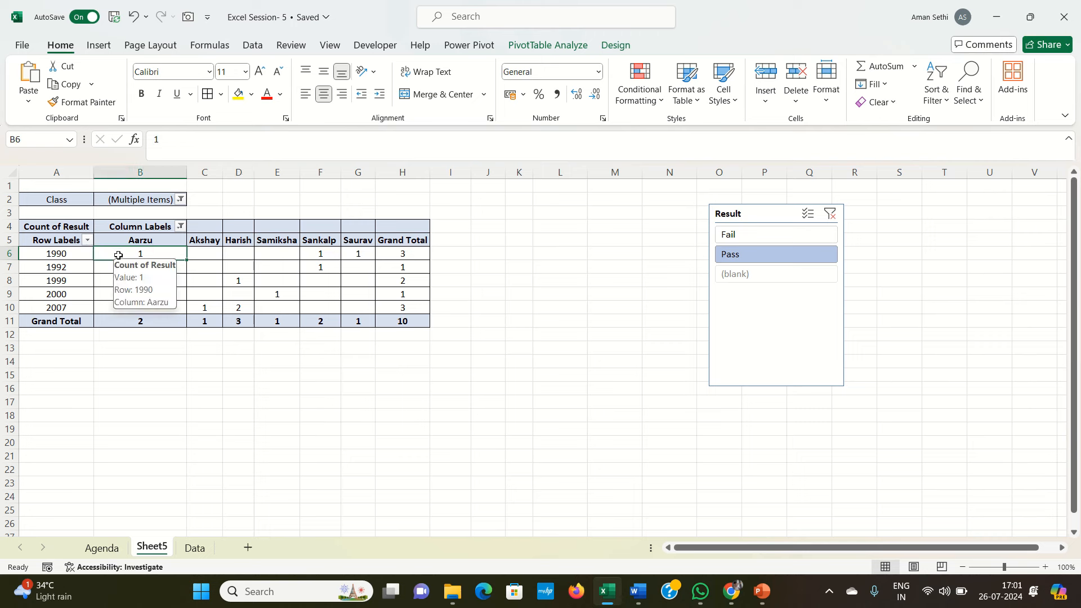
pyautogui.click(88, 252)
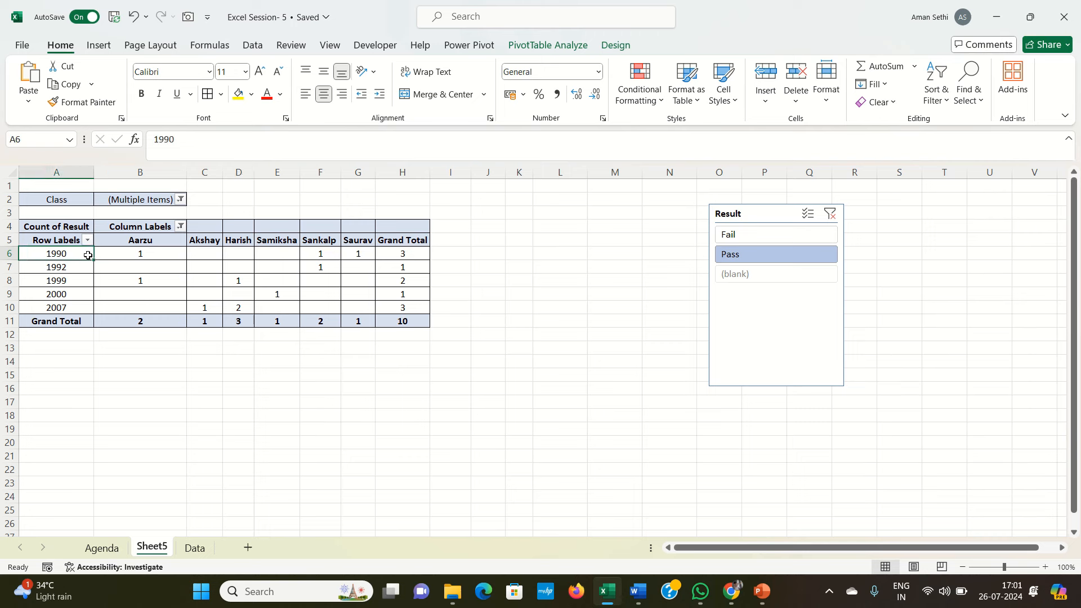
pyautogui.click(330, 253)
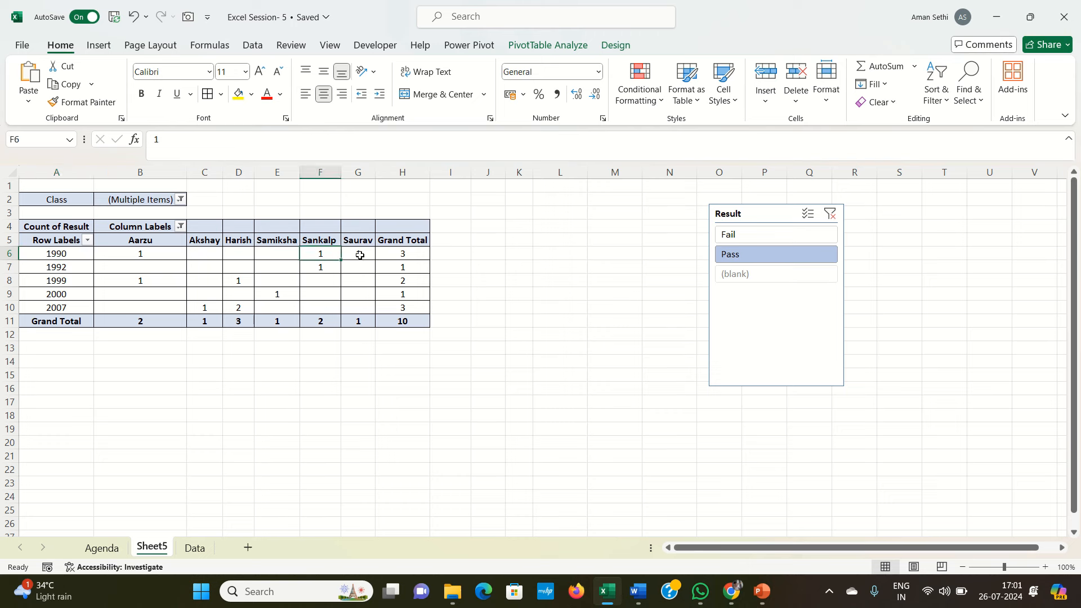
pyautogui.click(358, 254)
pyautogui.click(512, 258)
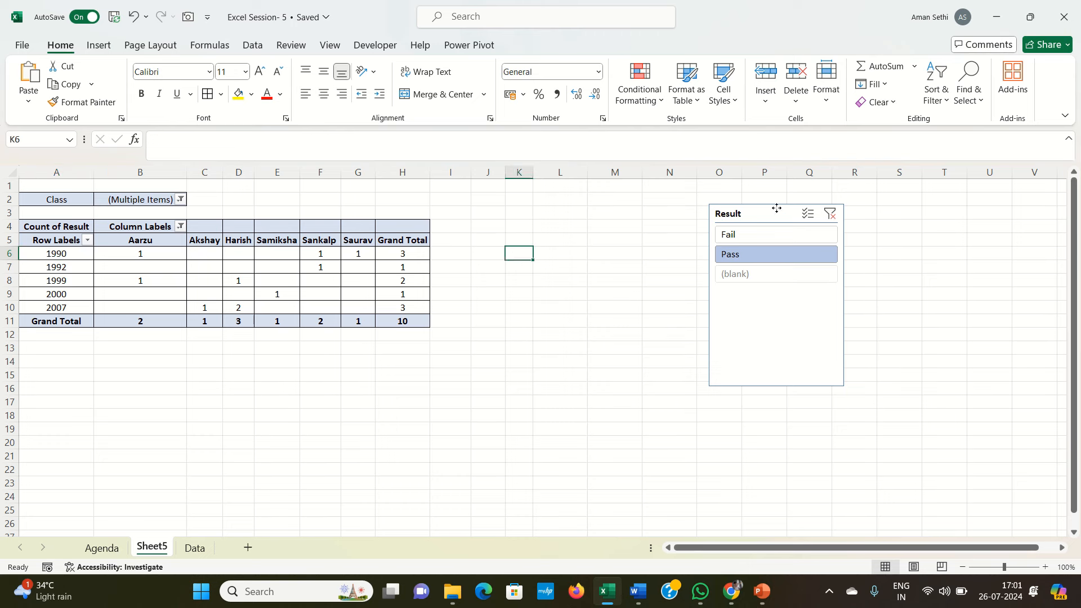
# - Move the Result slicer closer to the PivotTable, over columns J to M
pyautogui.moveTo(765, 206); pyautogui.dragTo(563, 206)
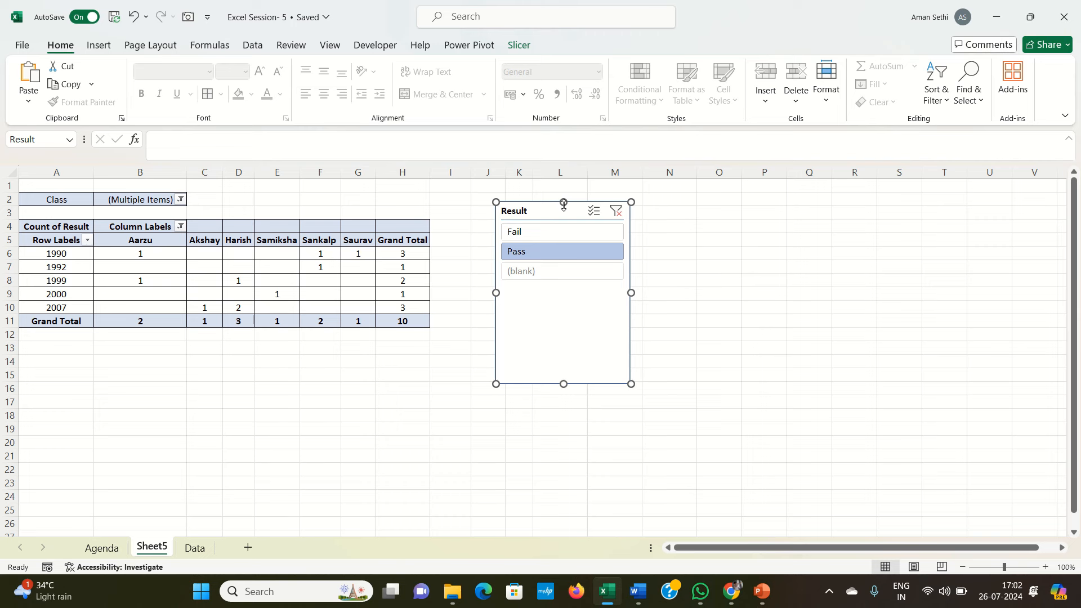
pyautogui.click(698, 266)
pyautogui.click(568, 214)
# - Insert another slicer on the PivotTable for the Names field only
pyautogui.click(124, 228)
pyautogui.hotkey('ctrl', 'a')
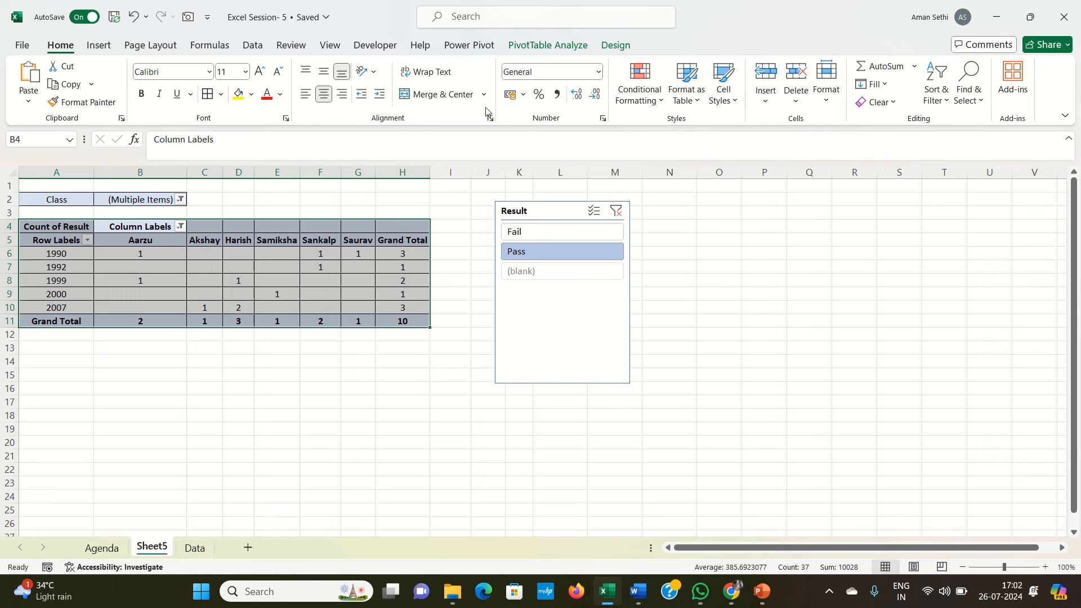
pyautogui.click(111, 47)
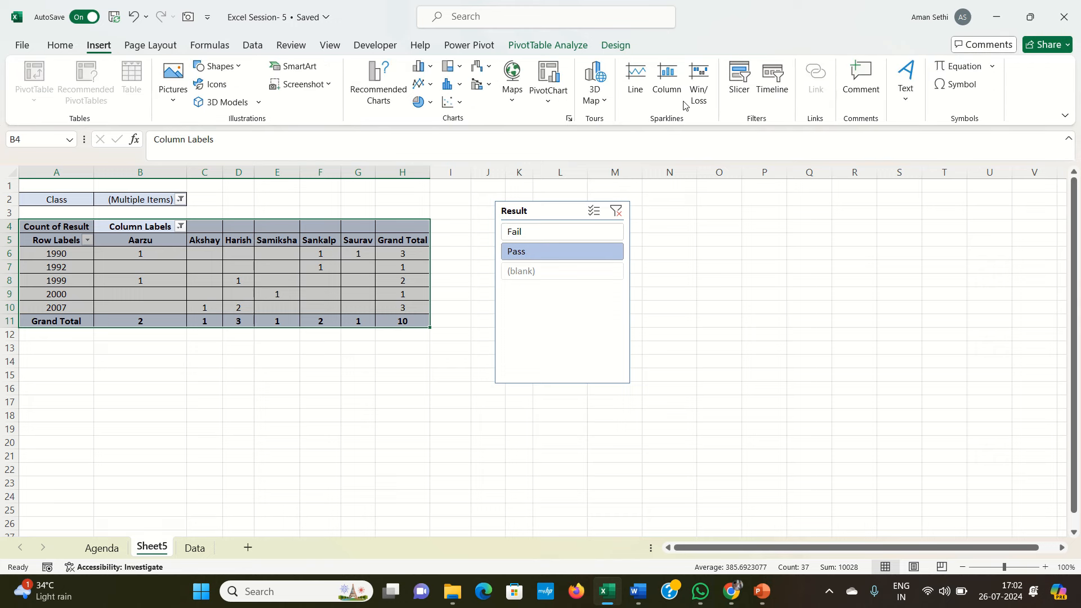
pyautogui.click(738, 78)
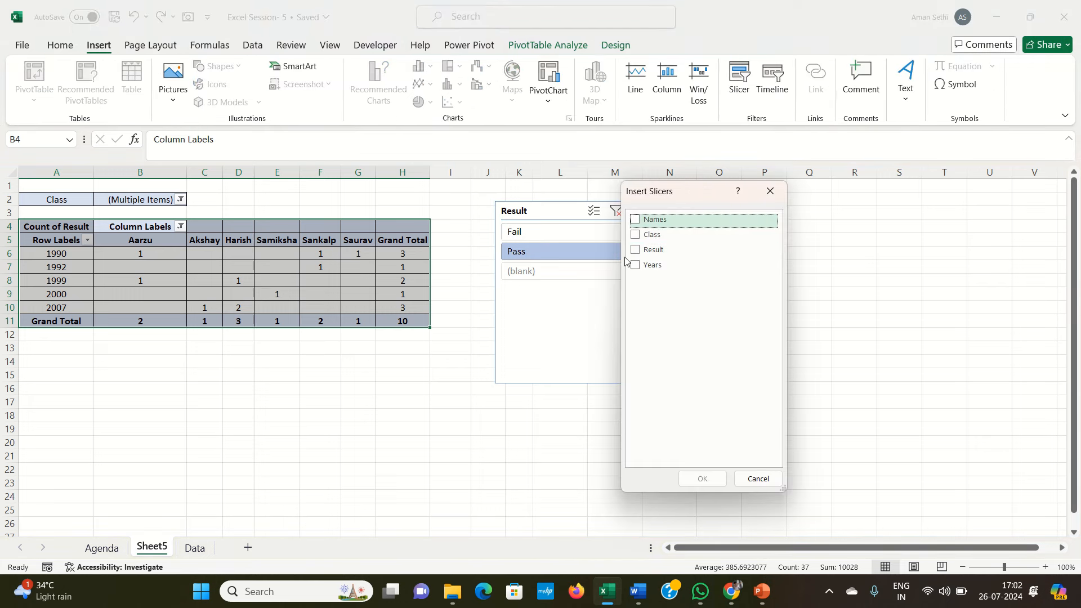
pyautogui.moveTo(691, 198); pyautogui.dragTo(762, 194)
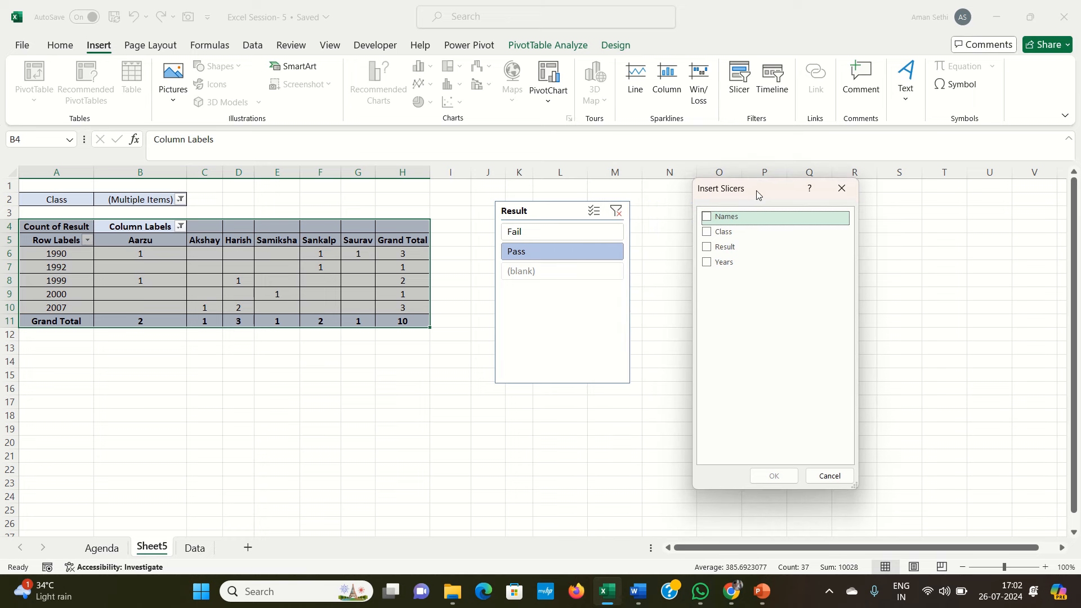
pyautogui.click(708, 232)
pyautogui.click(709, 232)
pyautogui.click(709, 221)
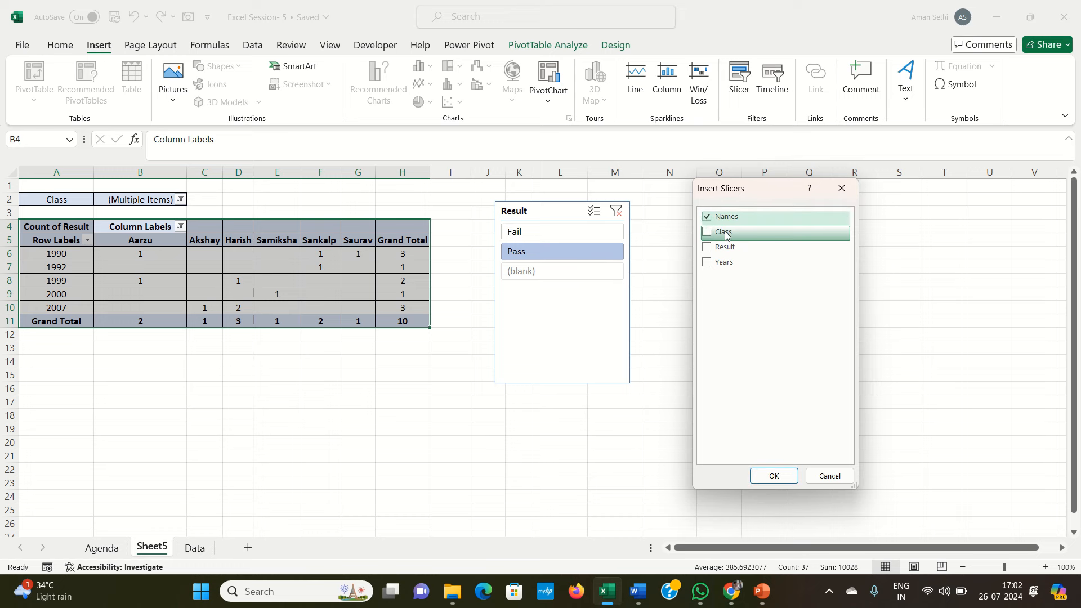
pyautogui.click(773, 476)
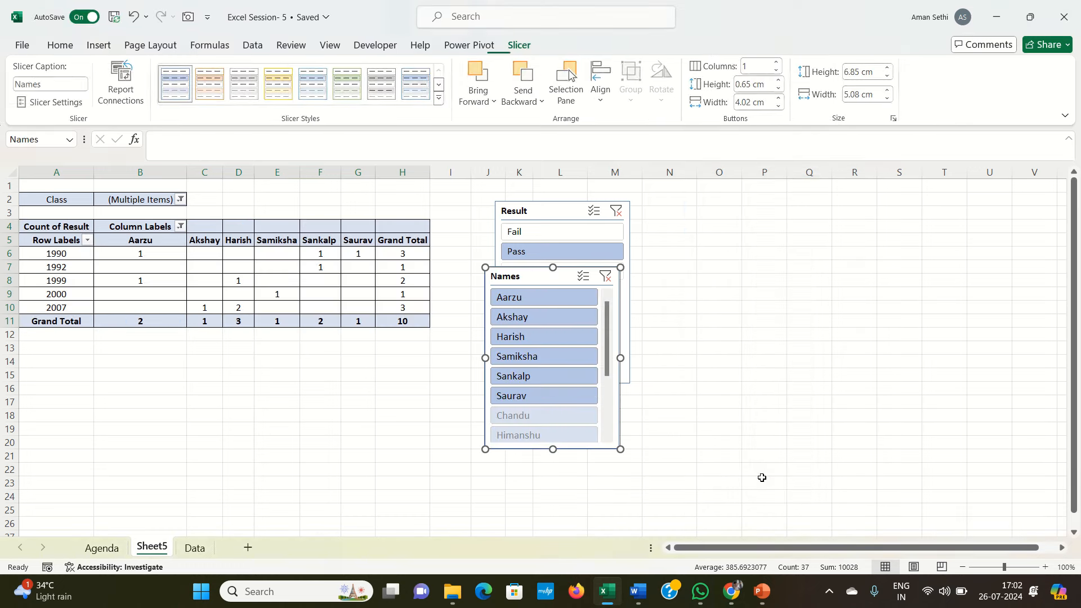
# - Place the Names slicer beside the Result slicer, filter it to the second listed student, and select the filtered table
pyautogui.moveTo(534, 277); pyautogui.dragTo(741, 215)
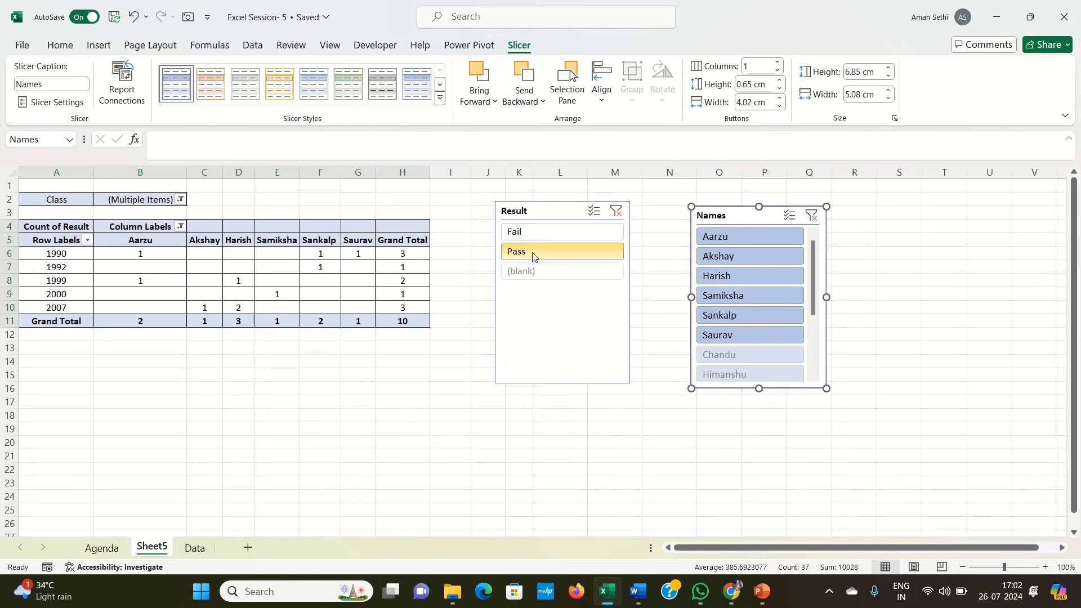
pyautogui.click(750, 238)
pyautogui.click(746, 259)
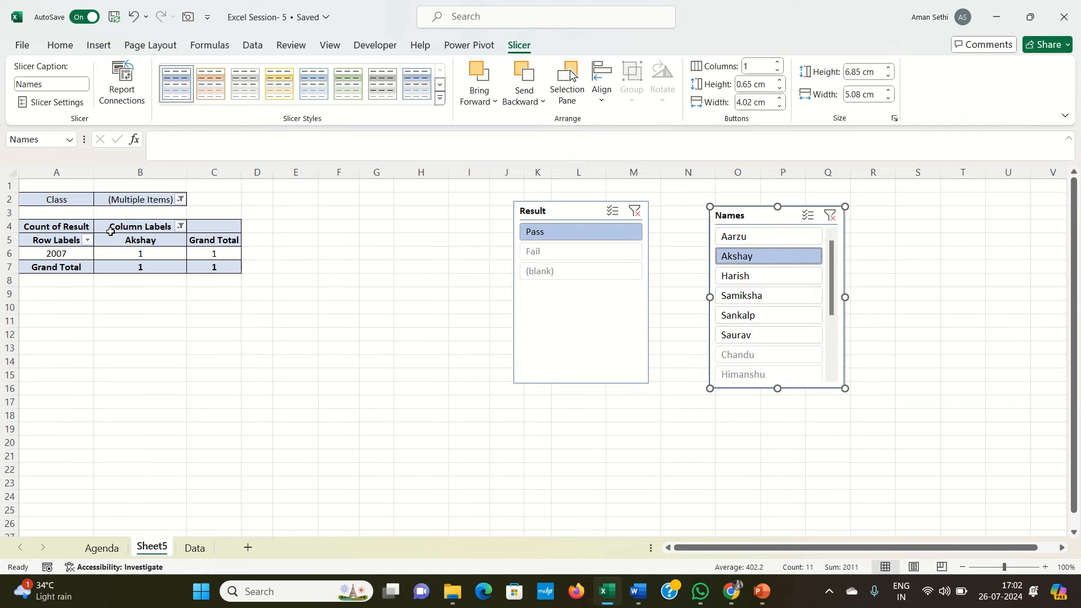
pyautogui.moveTo(76, 226); pyautogui.dragTo(216, 269)
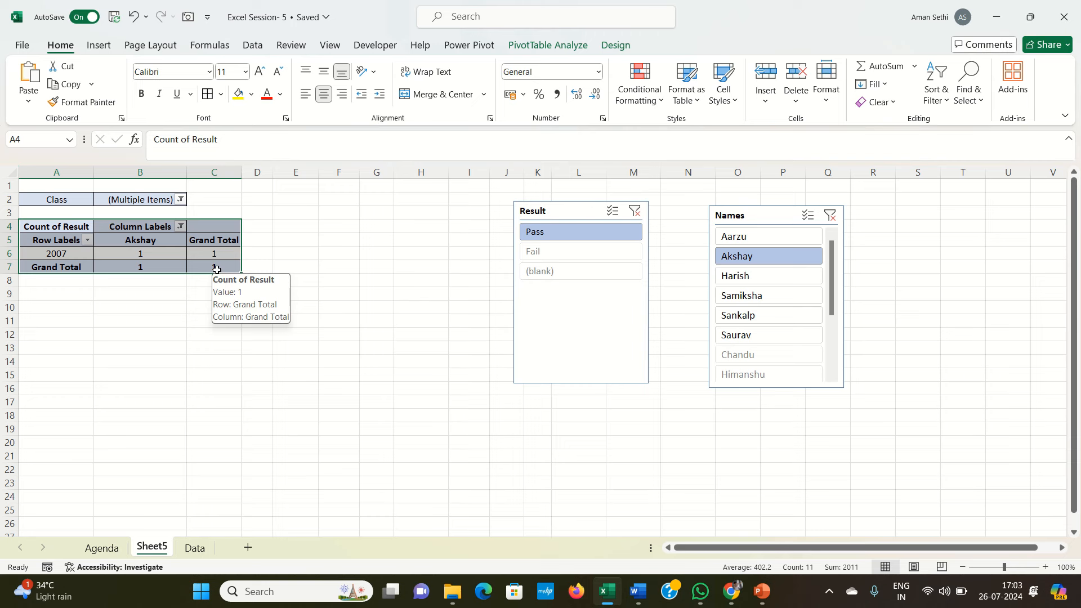
# - Set the Result slicer to Fail and filter the Names slicer to the fifth listed student
pyautogui.click(537, 259)
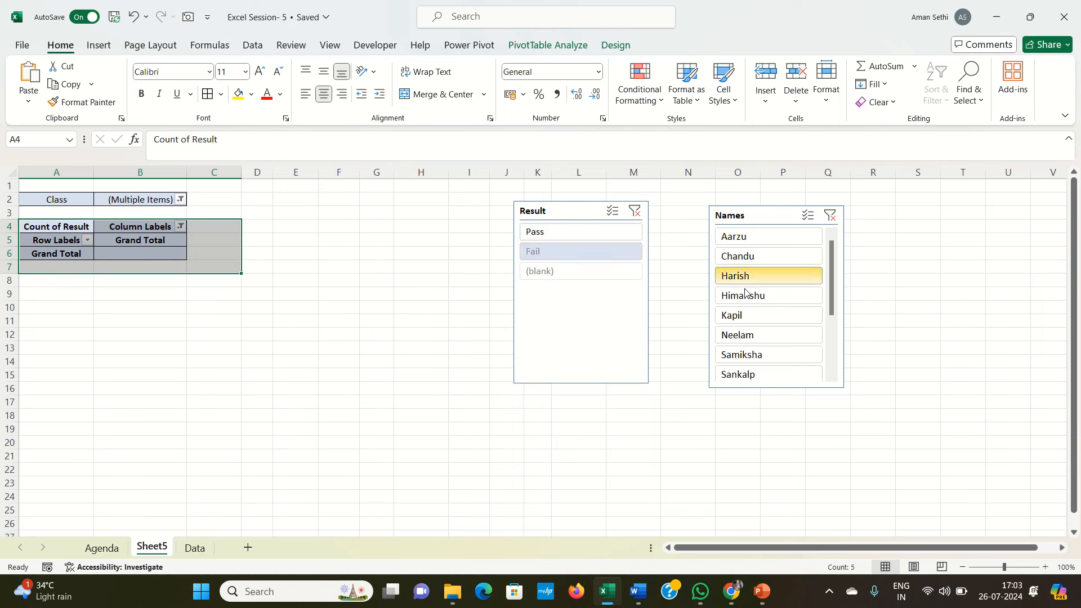
pyautogui.click(749, 318)
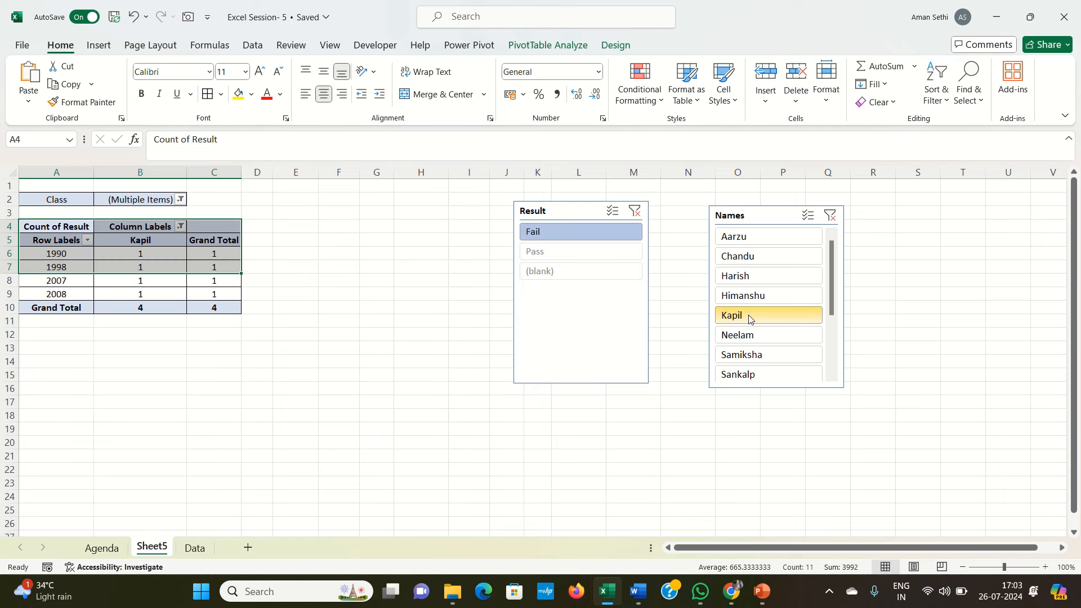
# - Examine the filtered student's failed-result counts for each year from 1990 to 2008
pyautogui.click(177, 263)
pyautogui.click(166, 231)
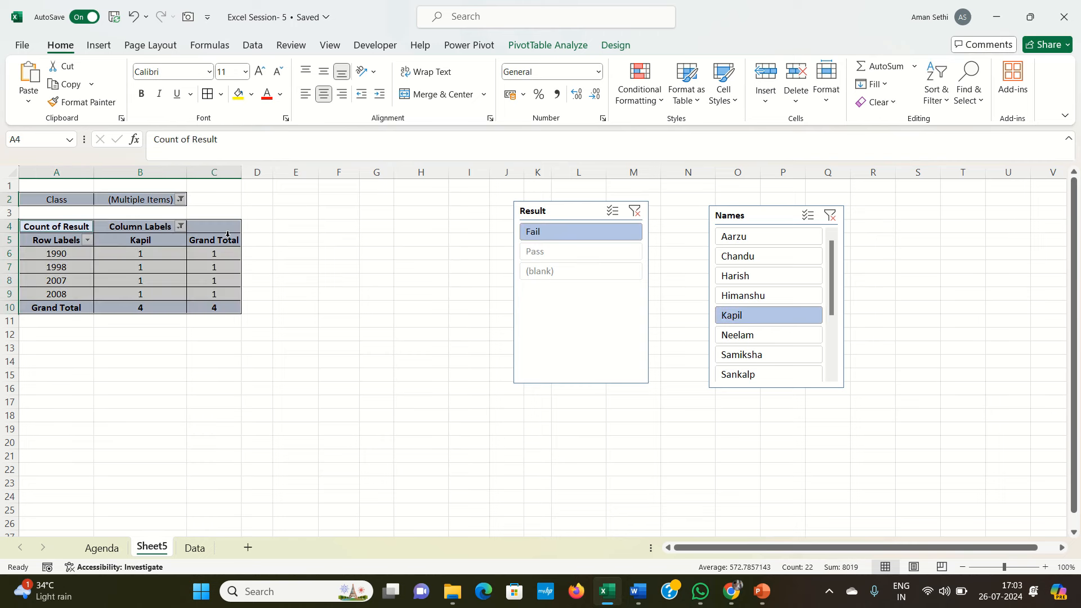
pyautogui.click(60, 259)
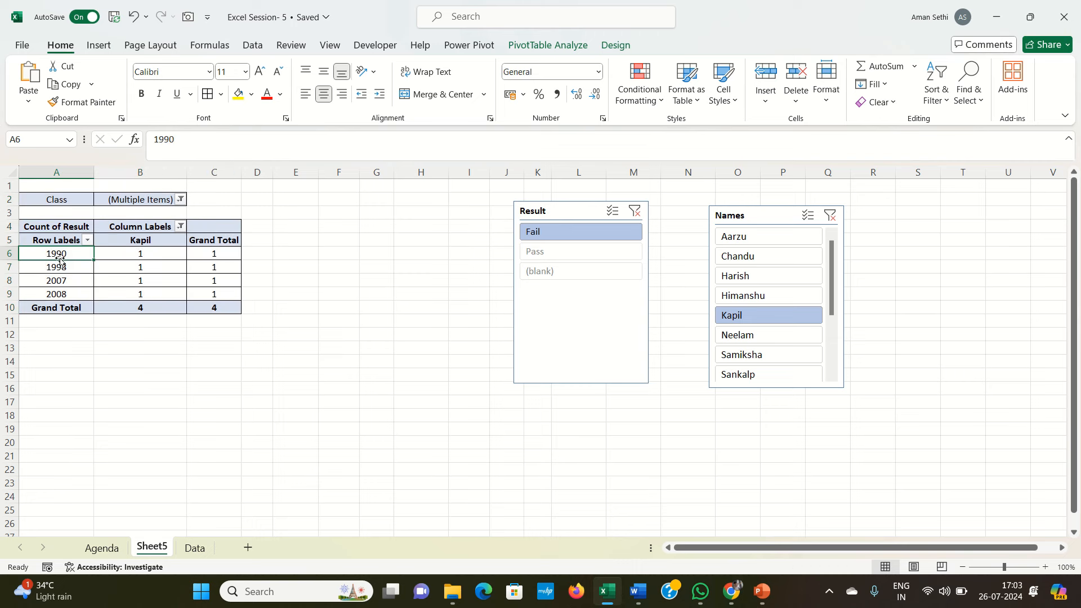
pyautogui.click(125, 255)
pyautogui.click(76, 260)
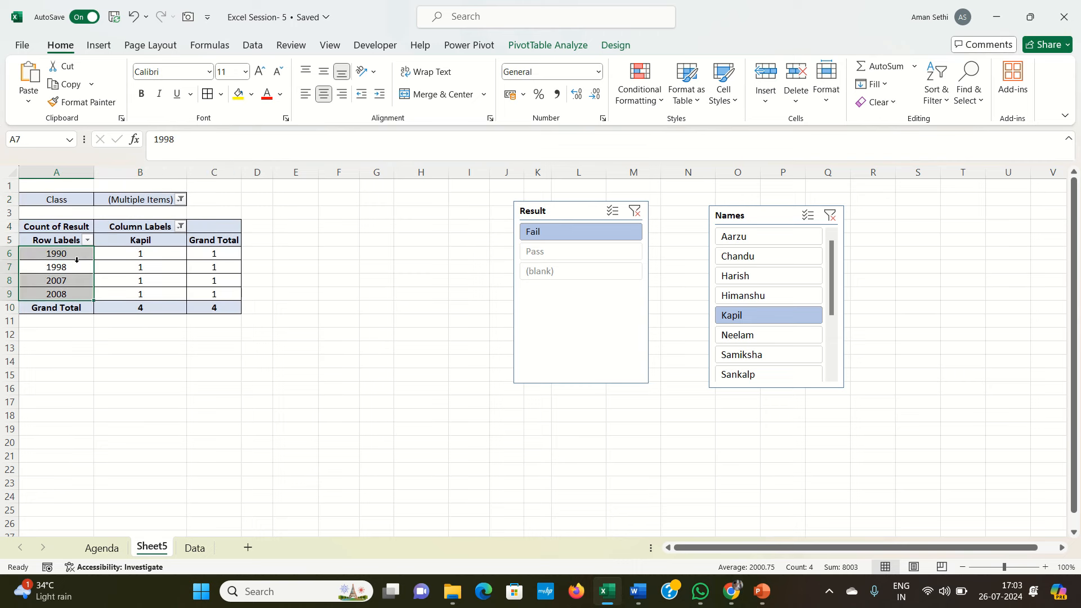
pyautogui.click(76, 262)
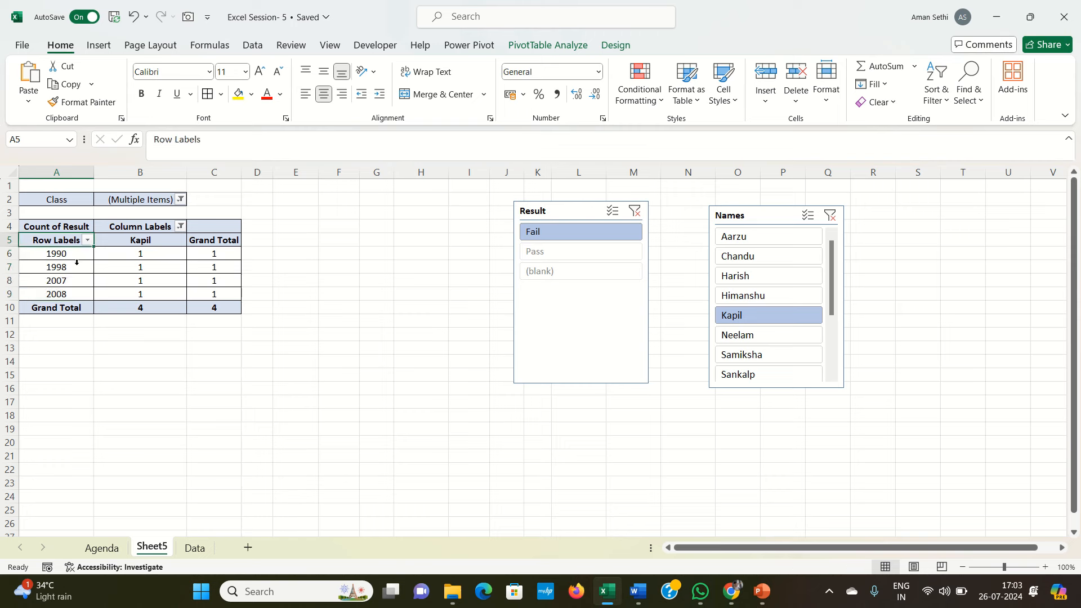
pyautogui.click(117, 270)
pyautogui.moveTo(89, 280); pyautogui.dragTo(137, 284)
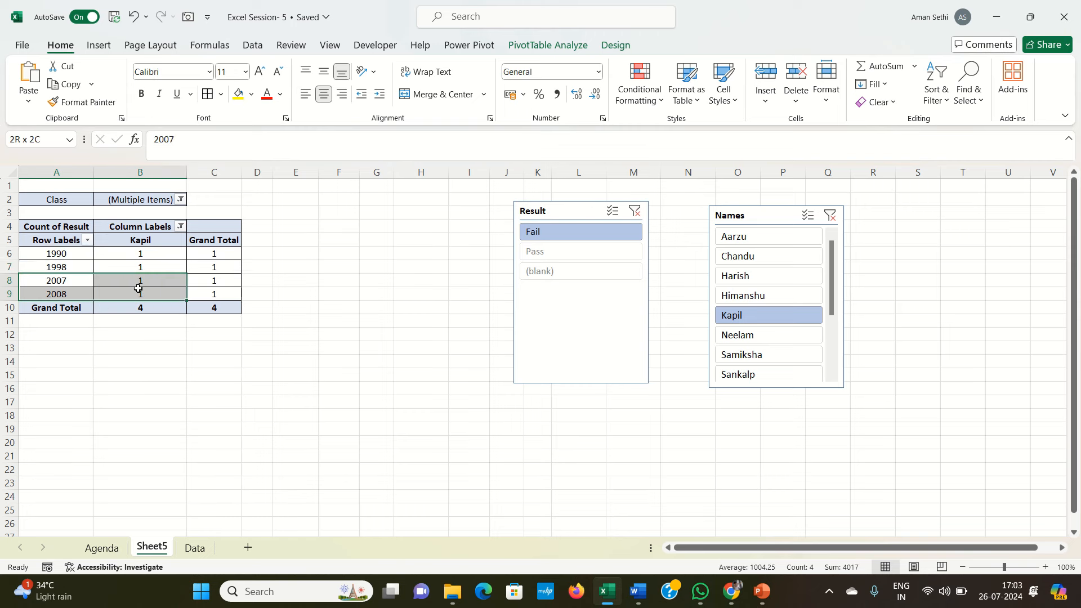
pyautogui.click(189, 227)
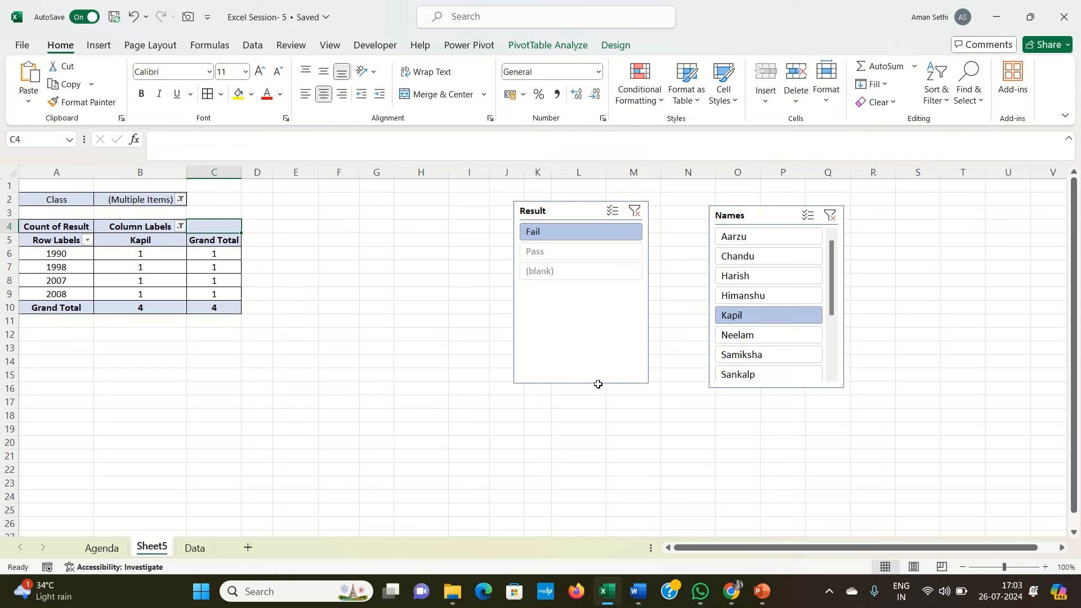
# - Filter the Names slicer to the first listed student and delete that slicer, keeping the Result slicer on Fail
pyautogui.click(106, 50)
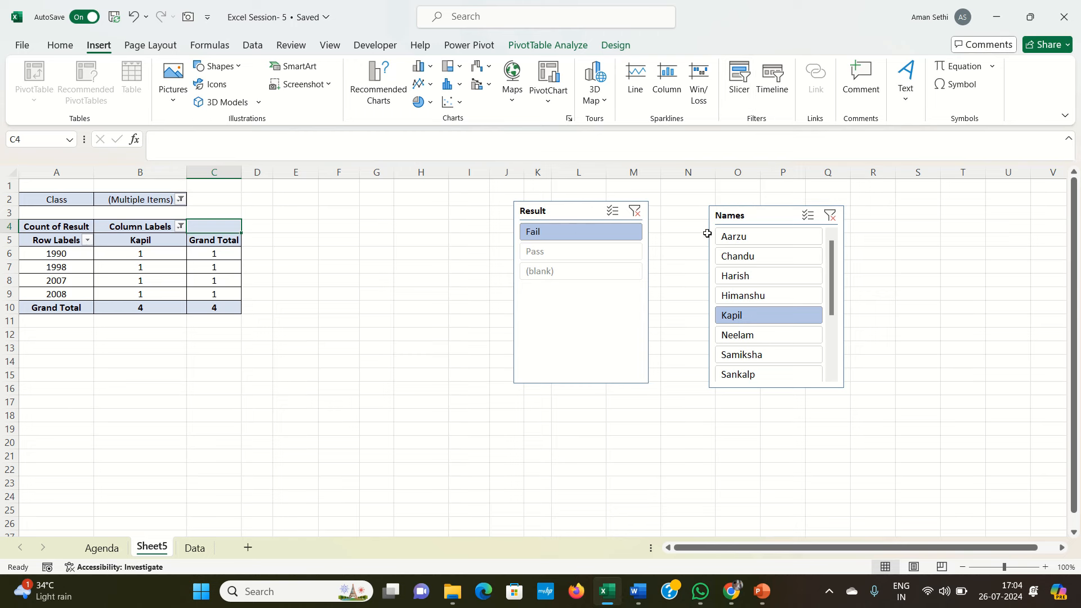
pyautogui.click(736, 236)
pyautogui.click(763, 219)
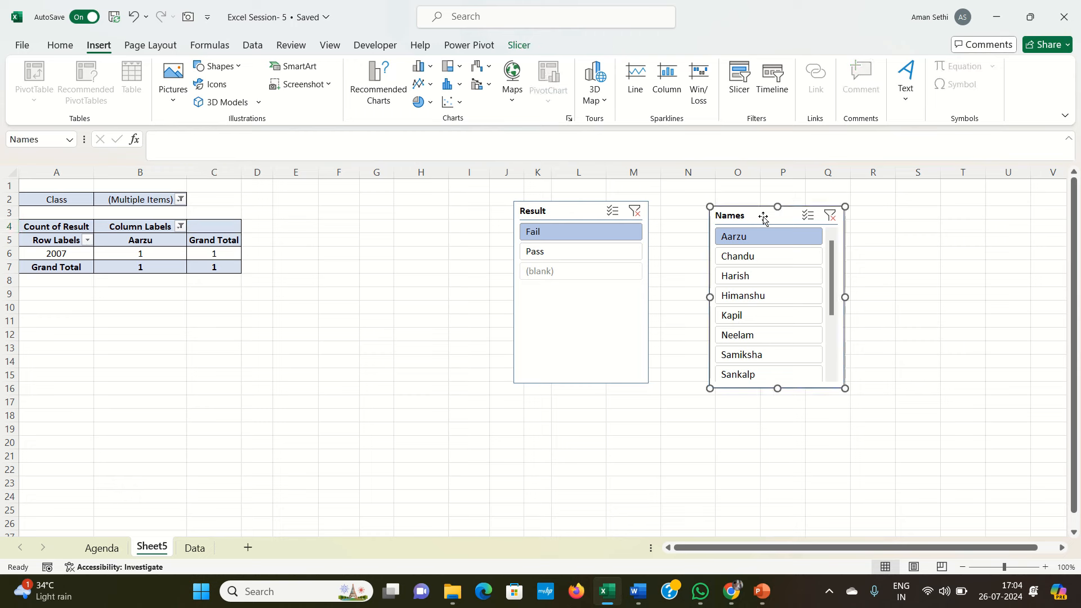
pyautogui.press('Delete')
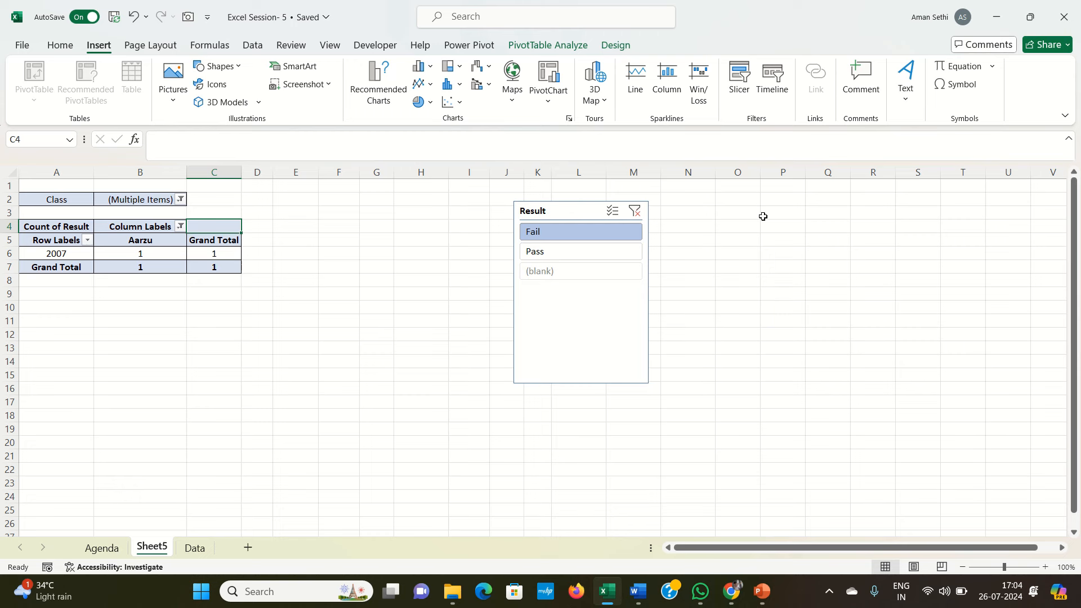
pyautogui.click(570, 236)
pyautogui.click(450, 289)
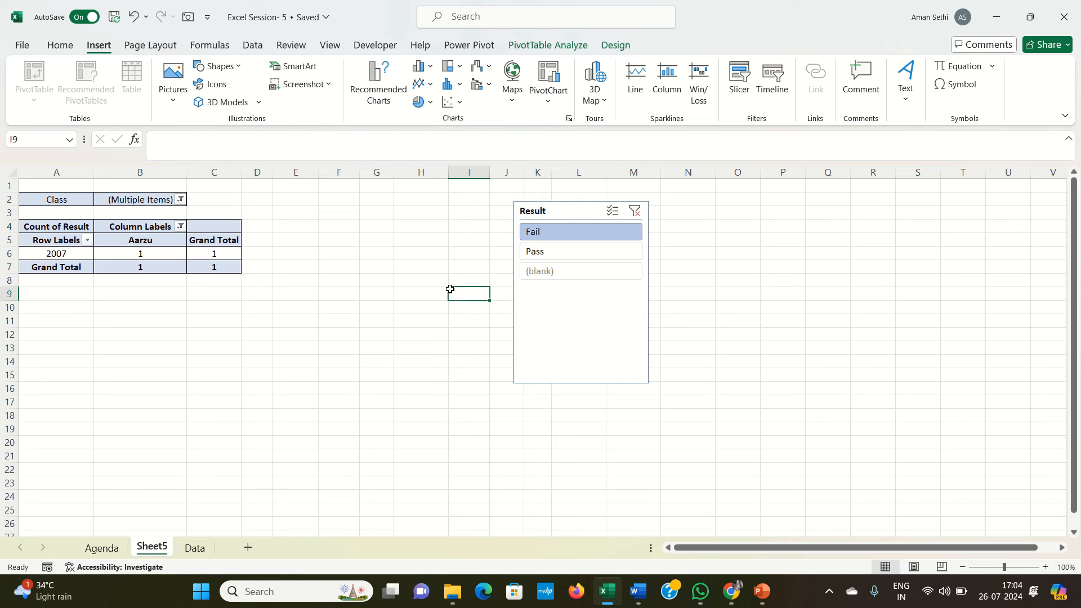
# - Delete the Result slicer from the PivotTable sheet
pyautogui.click(544, 234)
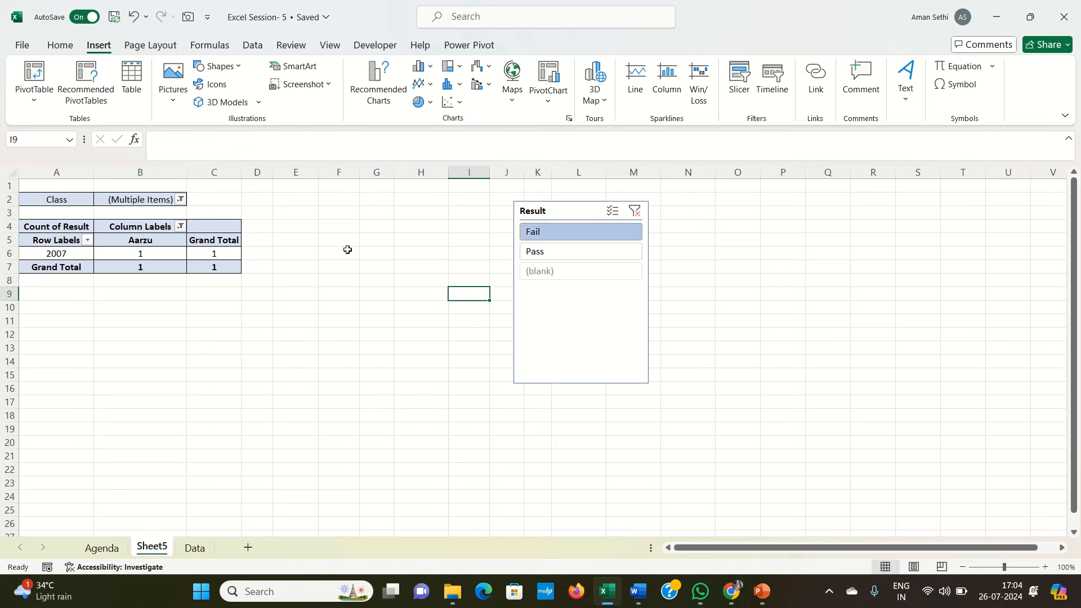
pyautogui.click(583, 215)
pyautogui.press('Delete')
pyautogui.click(434, 257)
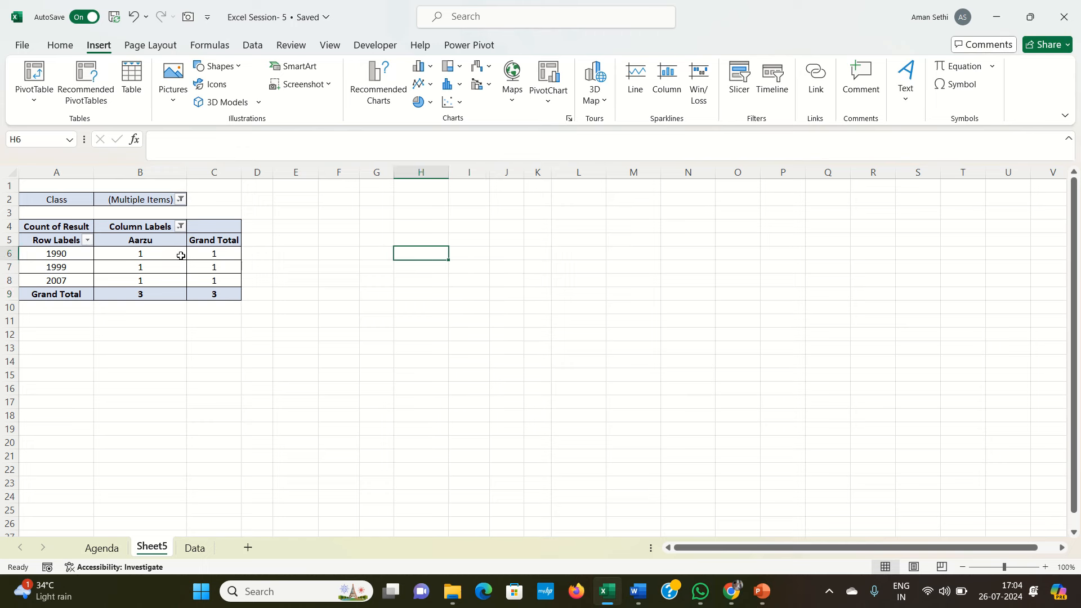
# - Review the Class filter selections, keep them as they are, and select all names in the PivotTable's column filter
pyautogui.click(119, 270)
pyautogui.hotkey('ctrl', 'a')
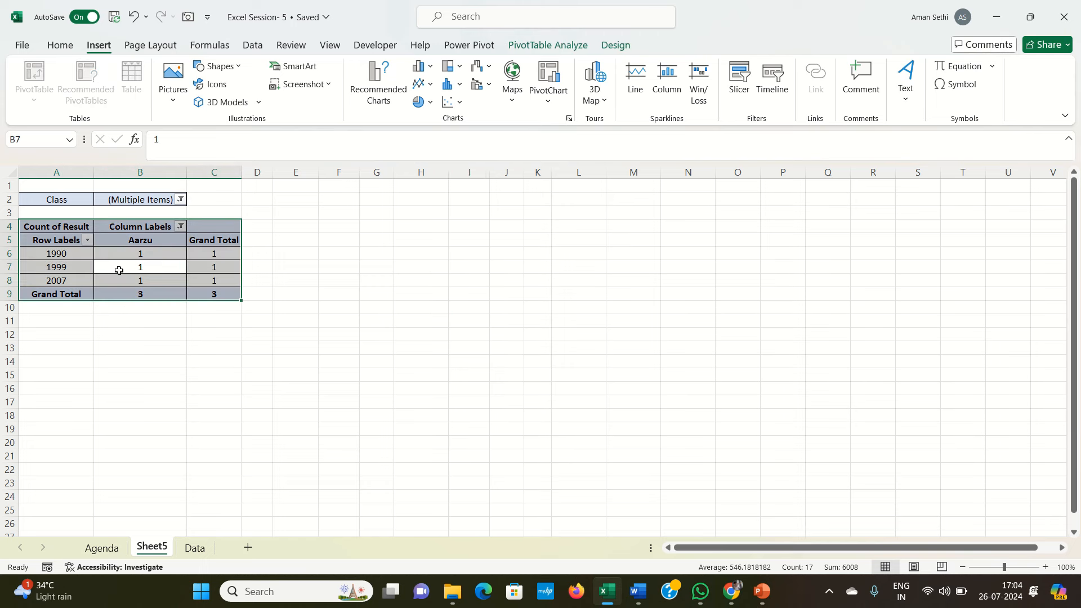
pyautogui.click(141, 257)
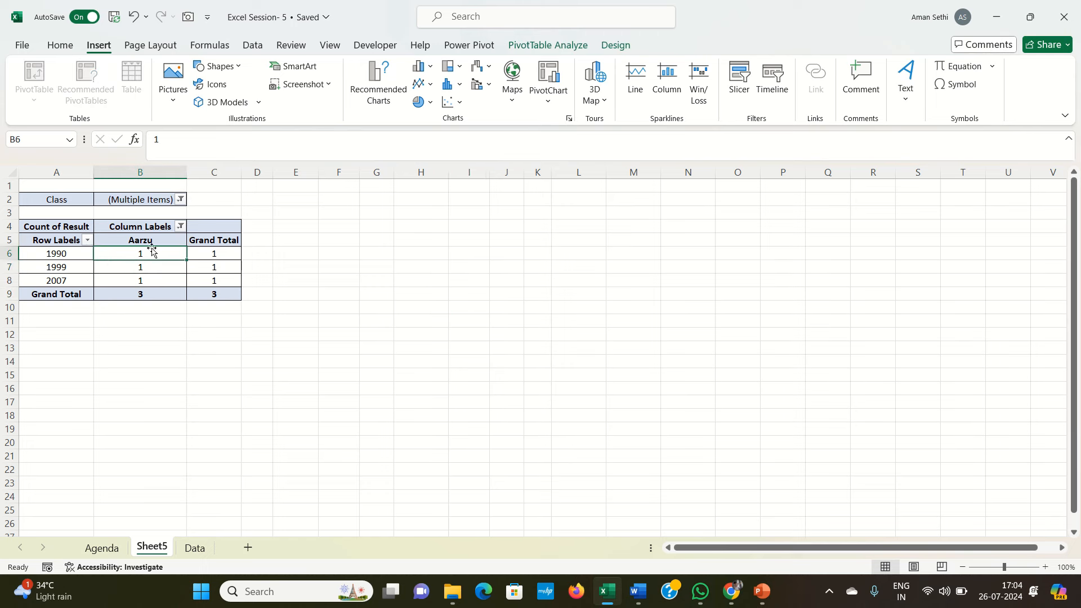
pyautogui.click(180, 199)
pyautogui.moveTo(174, 301); pyautogui.dragTo(170, 333)
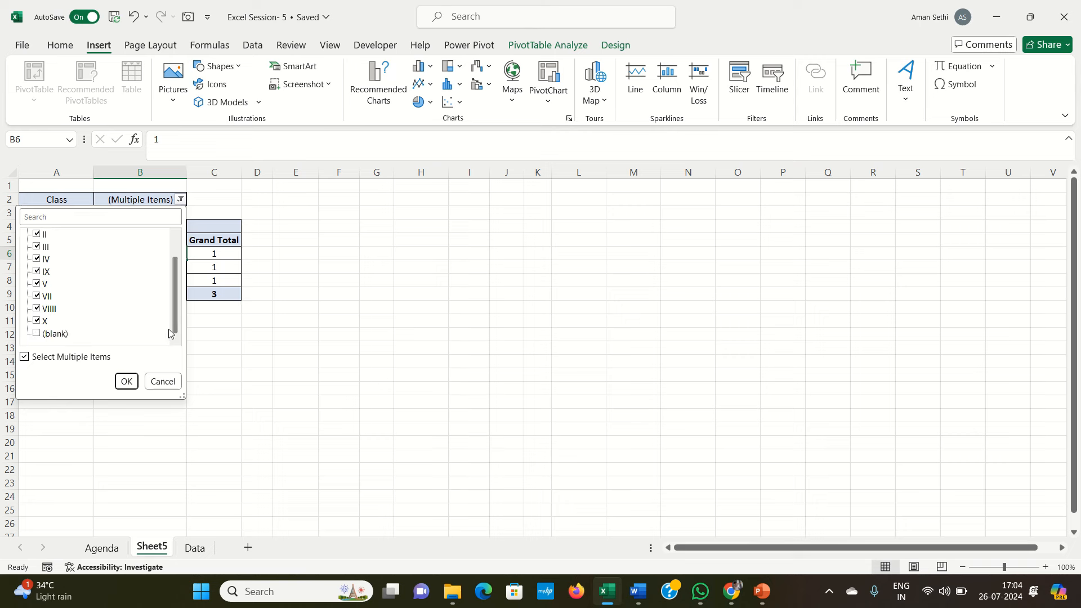
pyautogui.click(126, 381)
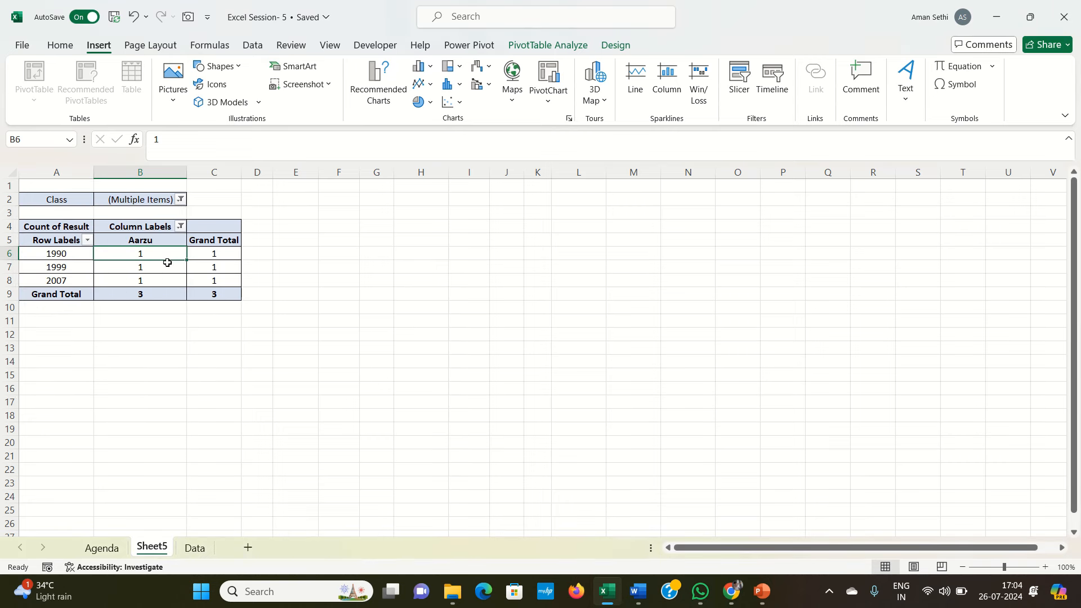
pyautogui.click(180, 226)
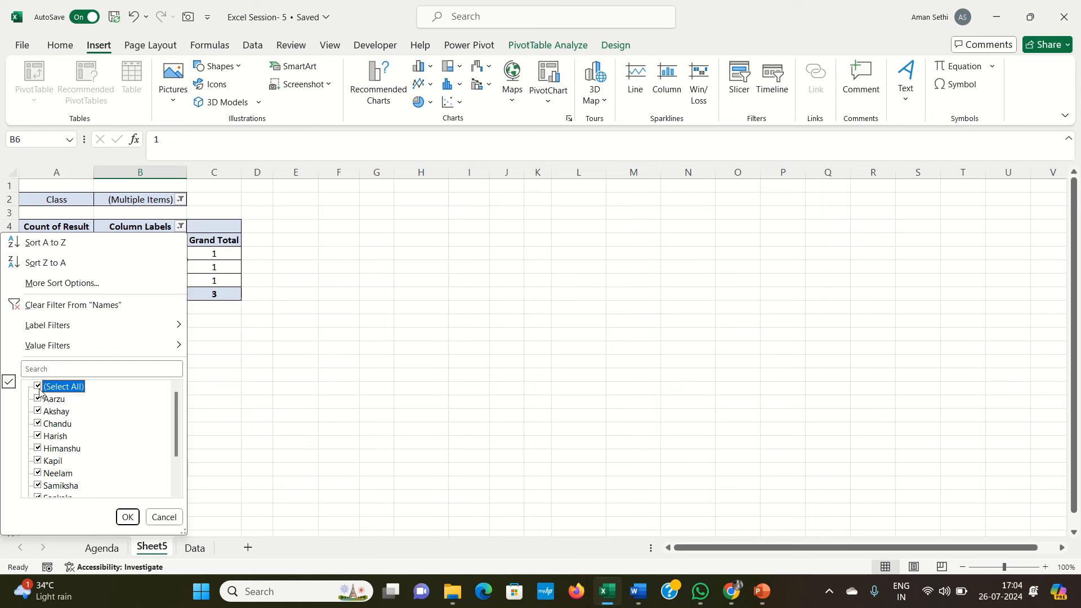
pyautogui.click(128, 517)
# - Select the whole PivotTable and insert a Result slicer filtered to Fail
pyautogui.click(191, 300)
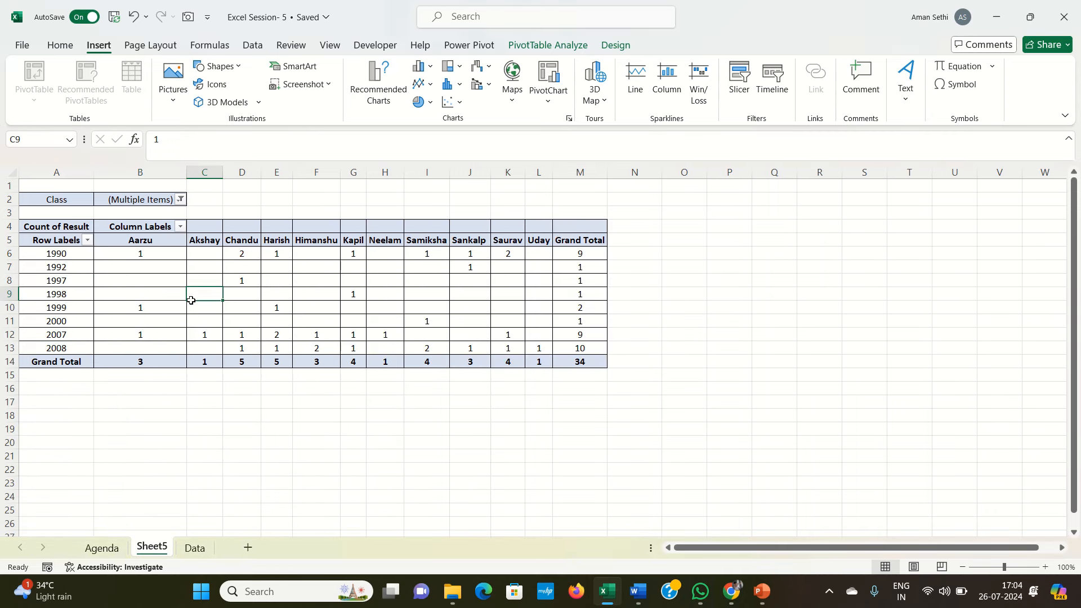
pyautogui.hotkey('ctrl', 'a')
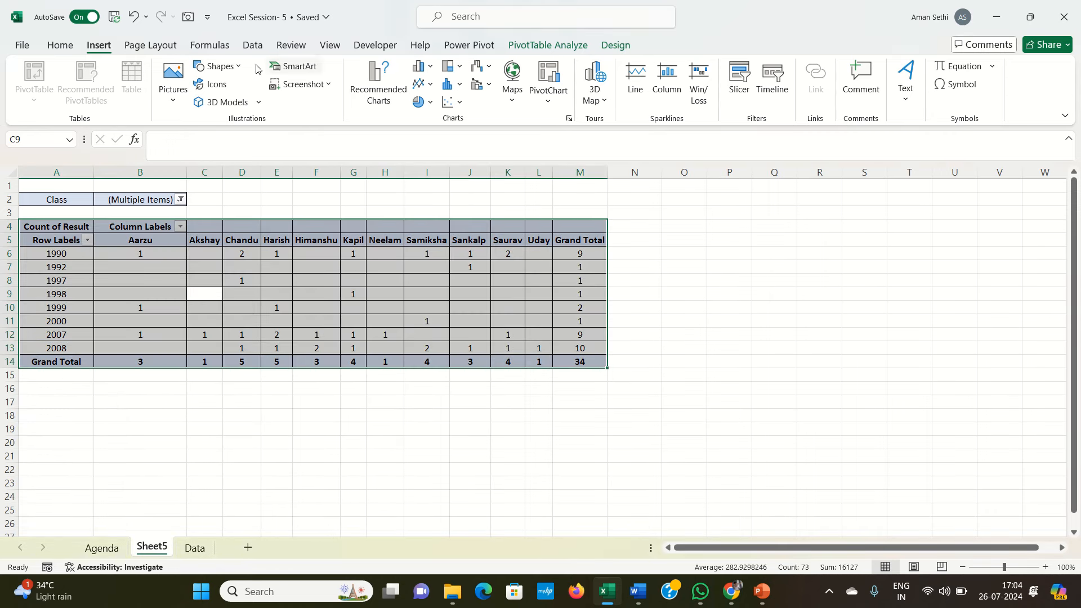
pyautogui.click(736, 95)
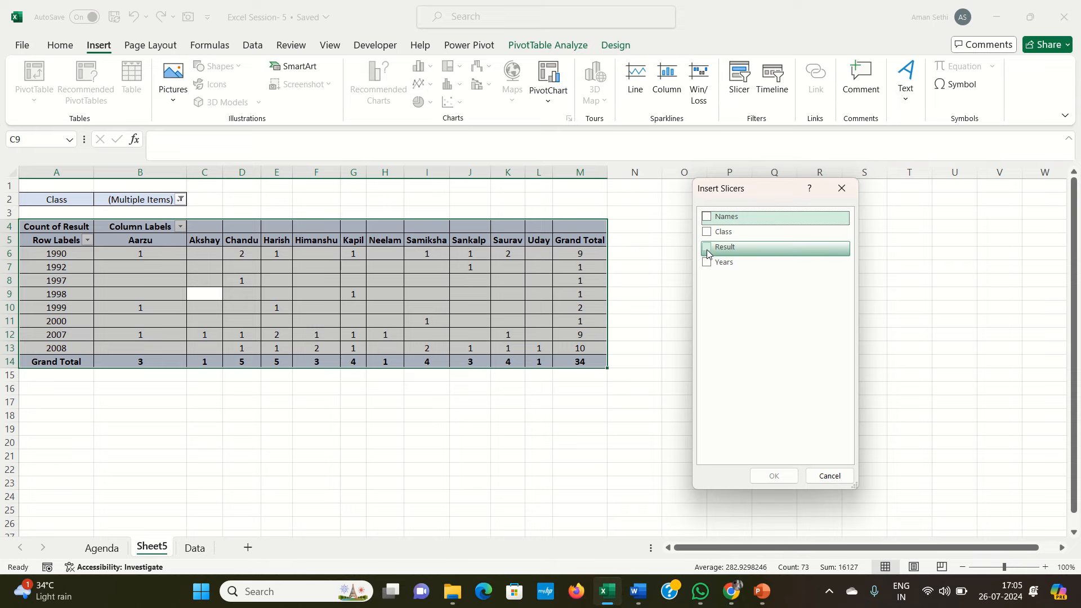
pyautogui.click(707, 251)
pyautogui.click(771, 475)
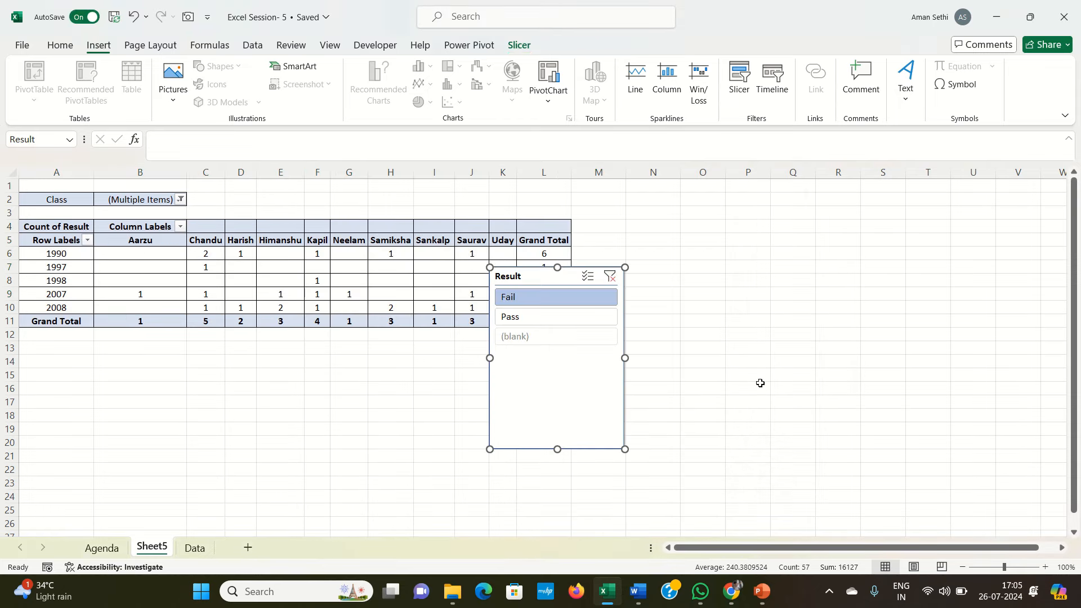
# - Filter the Result slicer to Pass and place it just to the right of the PivotTable
pyautogui.moveTo(546, 275); pyautogui.dragTo(701, 218)
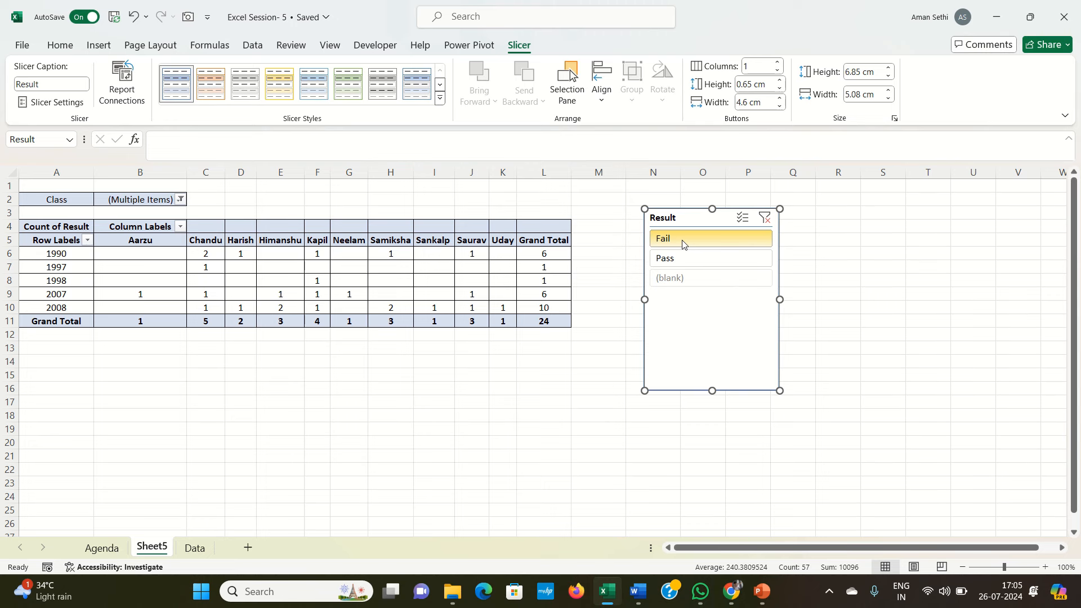
pyautogui.click(676, 259)
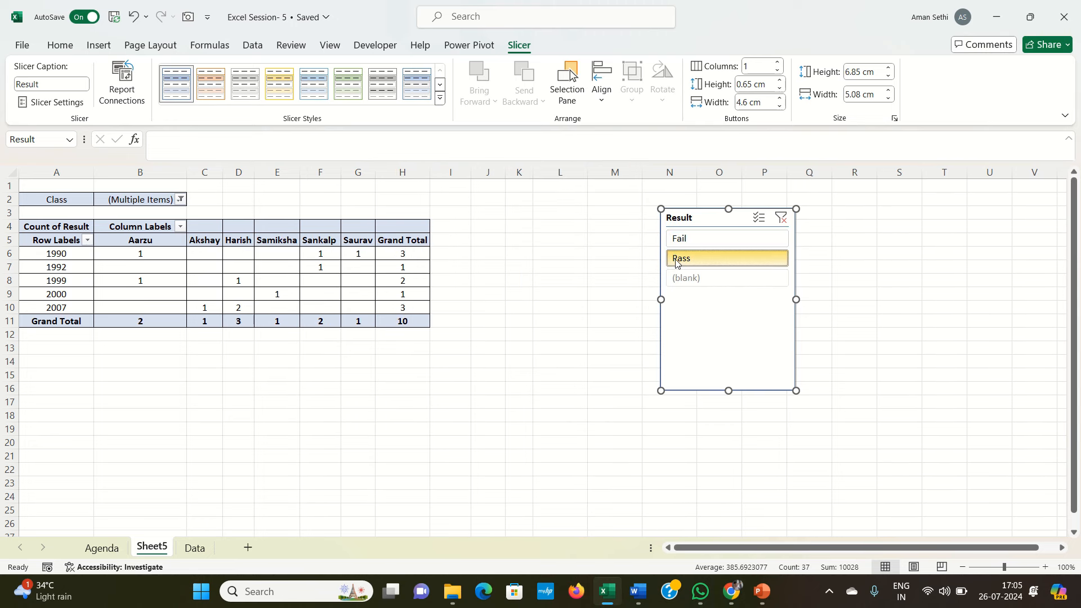
pyautogui.moveTo(701, 220); pyautogui.dragTo(527, 208)
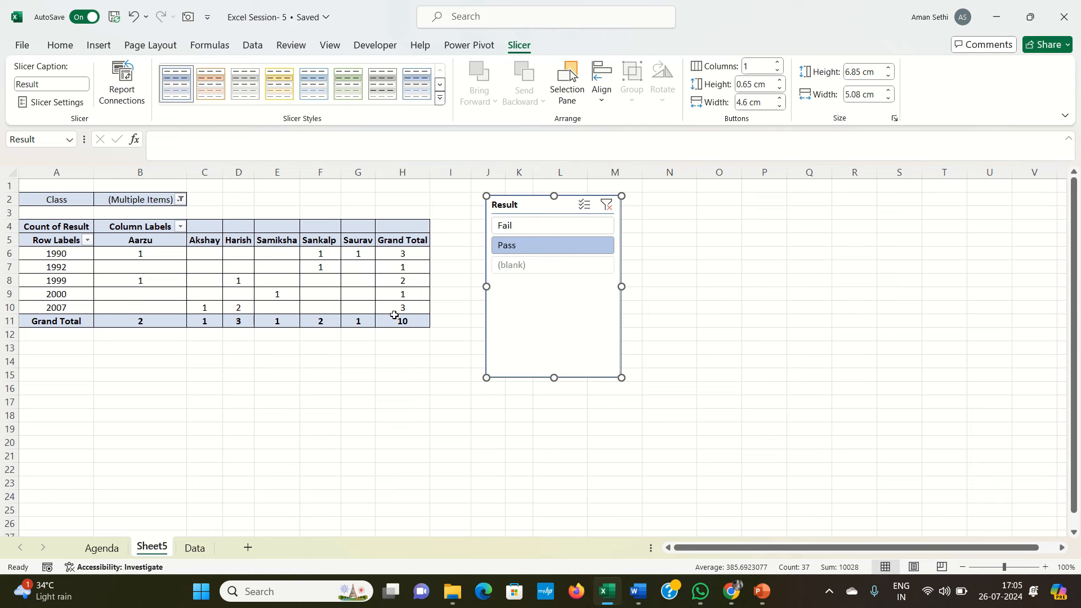
# - Insert a Years slicer for the PivotTable and place it to the right of the Result slicer
pyautogui.moveTo(131, 275)
pyautogui.click(72, 270)
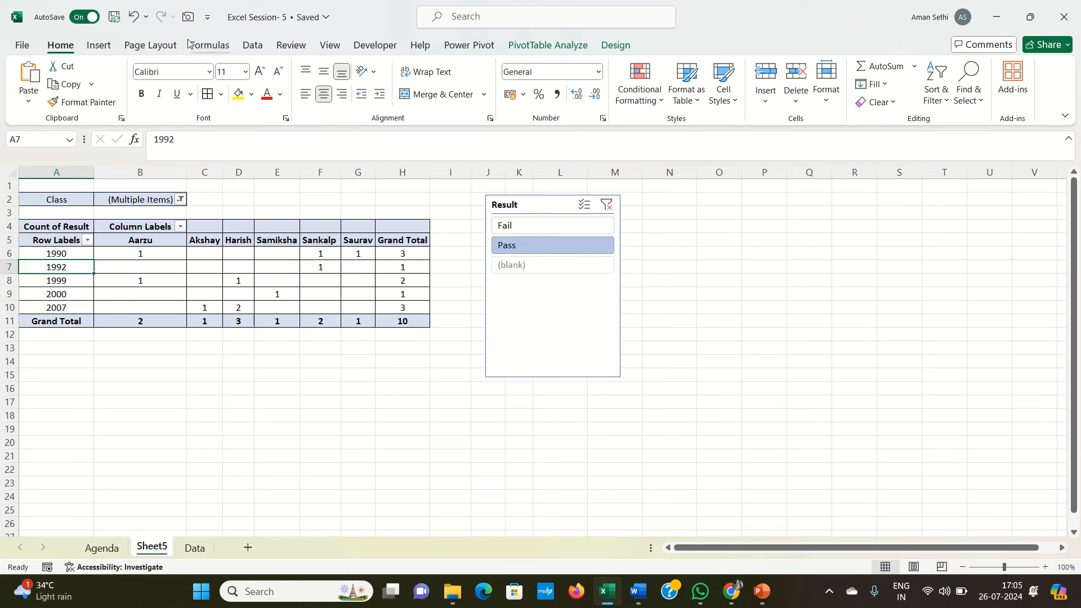
pyautogui.click(100, 47)
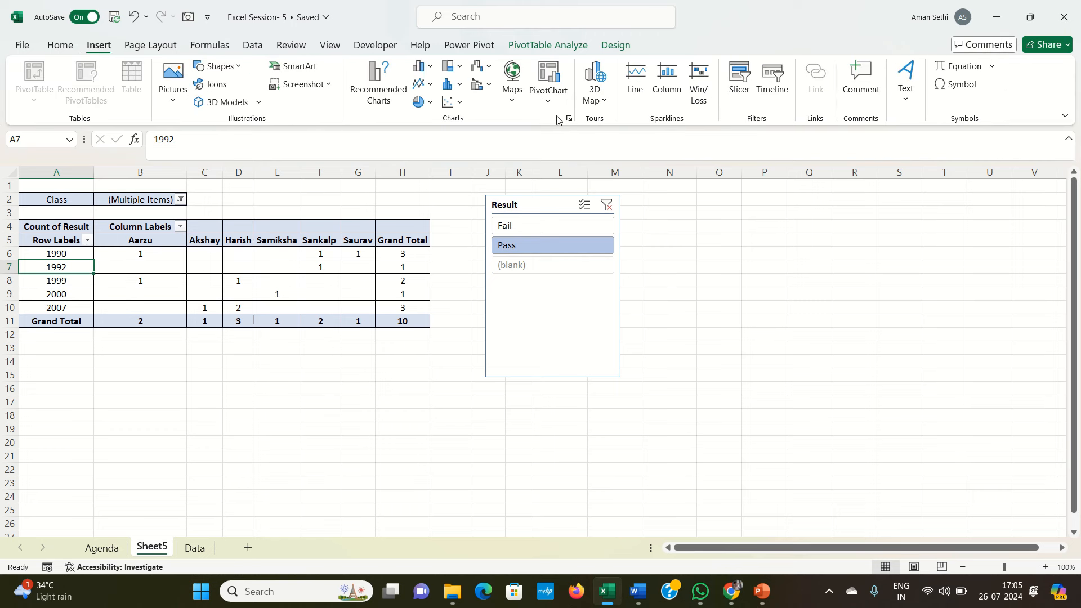
pyautogui.click(739, 82)
pyautogui.click(707, 262)
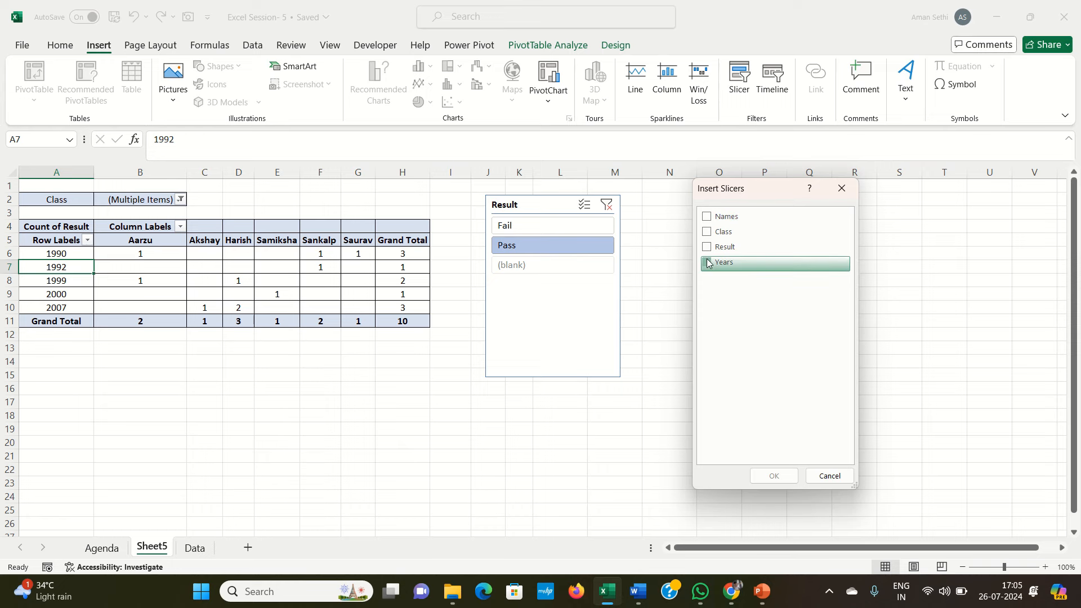
pyautogui.click(773, 475)
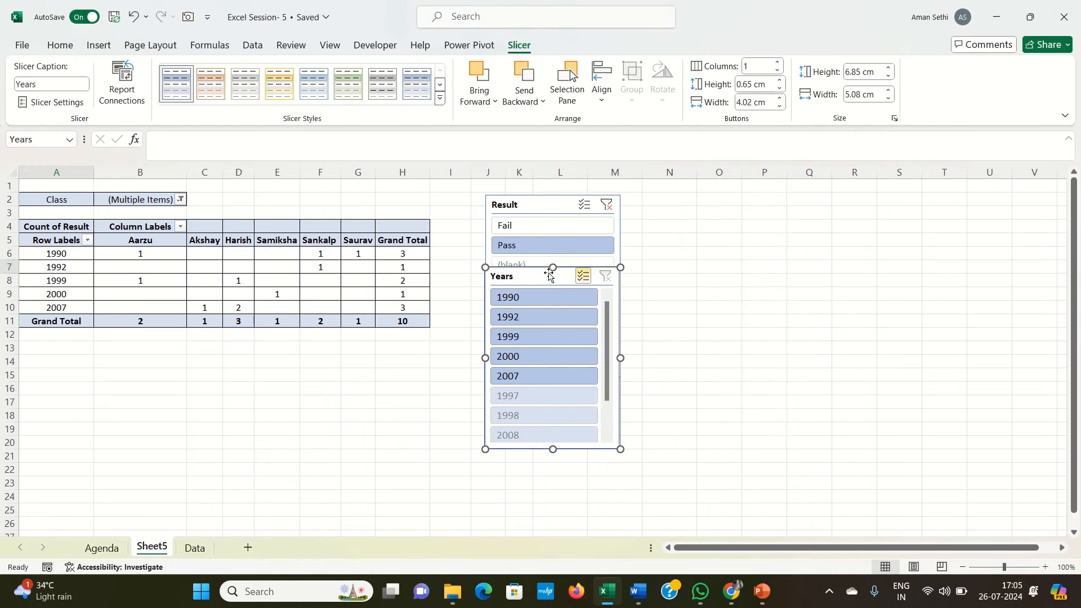
pyautogui.moveTo(524, 274); pyautogui.dragTo(685, 201)
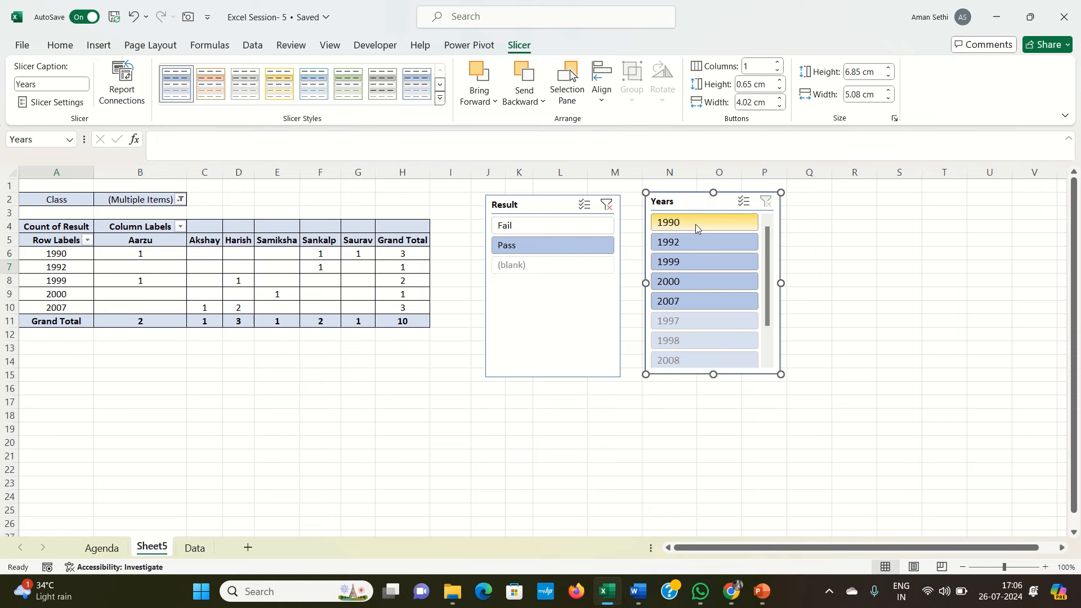
# - Filter the Years slicer to 1990 and then to 1992, and review the filtered PivotTable
pyautogui.click(694, 224)
pyautogui.click(696, 248)
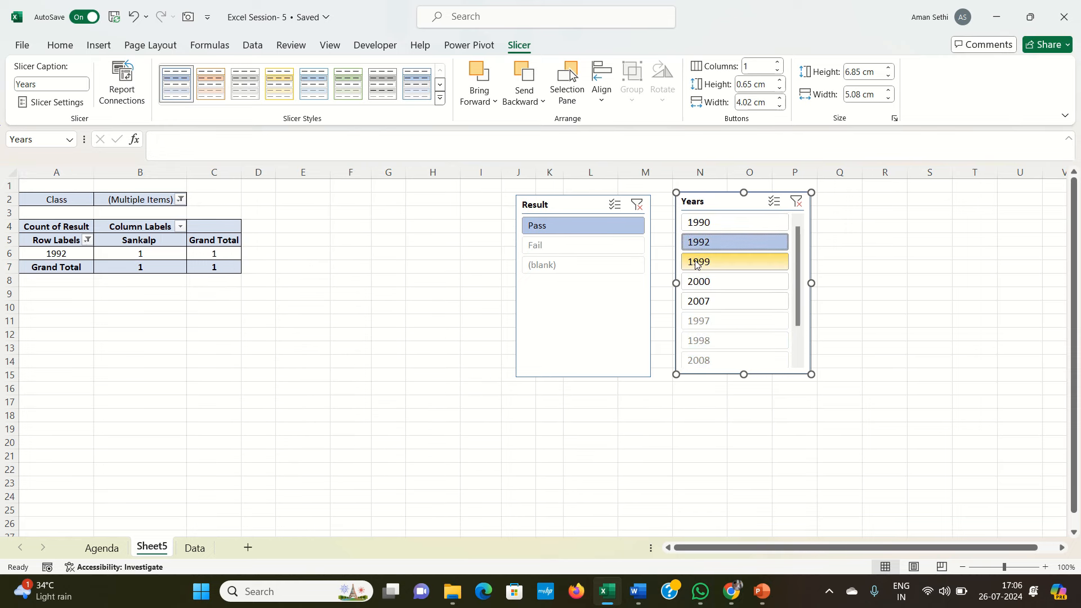
pyautogui.moveTo(84, 228); pyautogui.dragTo(214, 266)
pyautogui.click(179, 310)
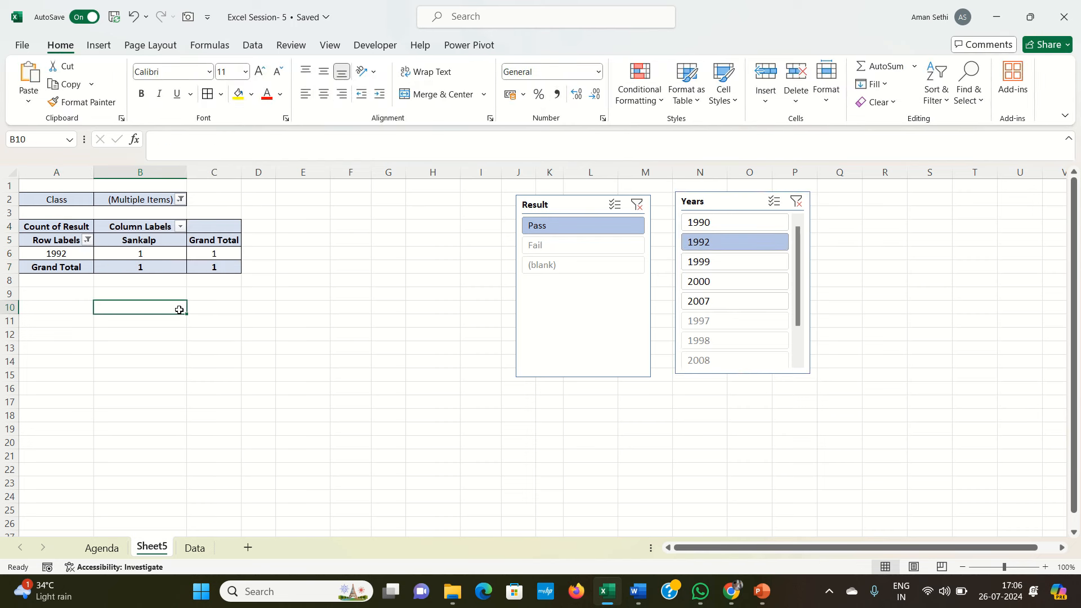
# - Align the top of the Years slicer with the top of the Result slicer and deselect it
pyautogui.click(309, 227)
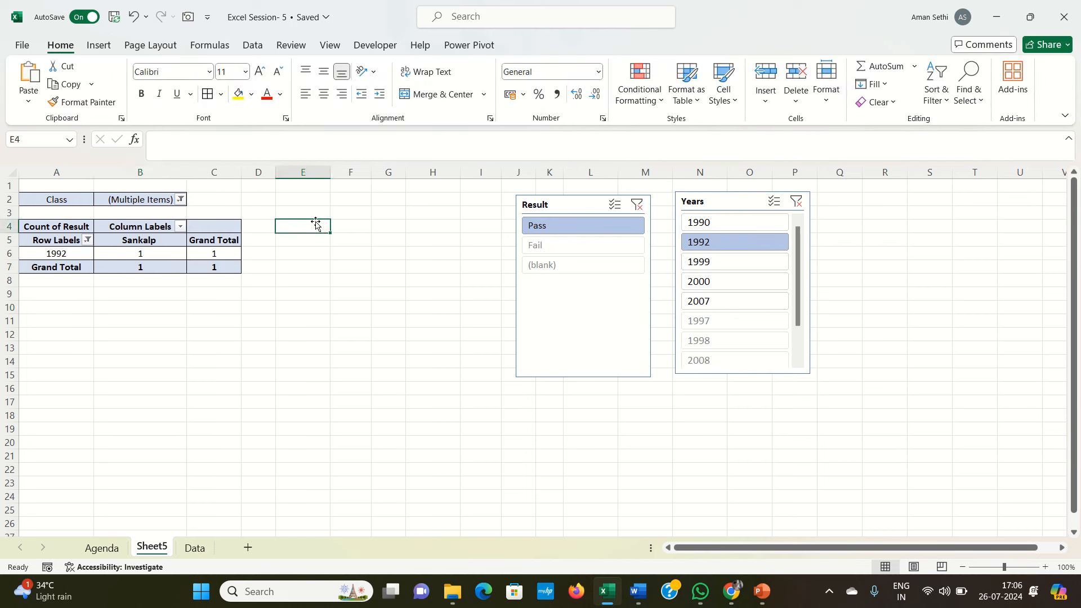
pyautogui.click(475, 200)
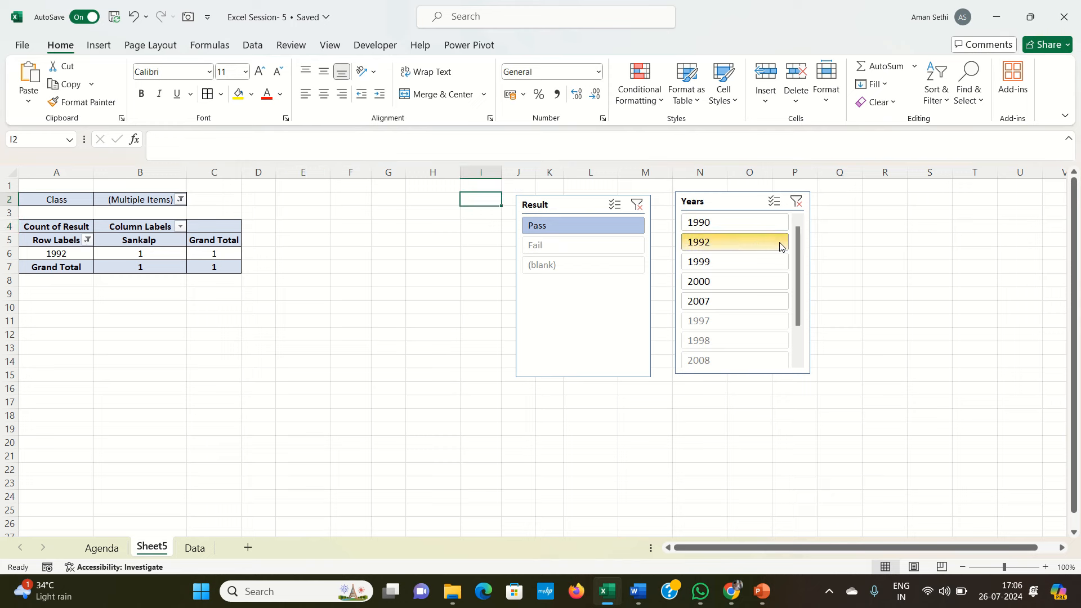
pyautogui.moveTo(747, 211); pyautogui.dragTo(744, 214)
pyautogui.click(342, 277)
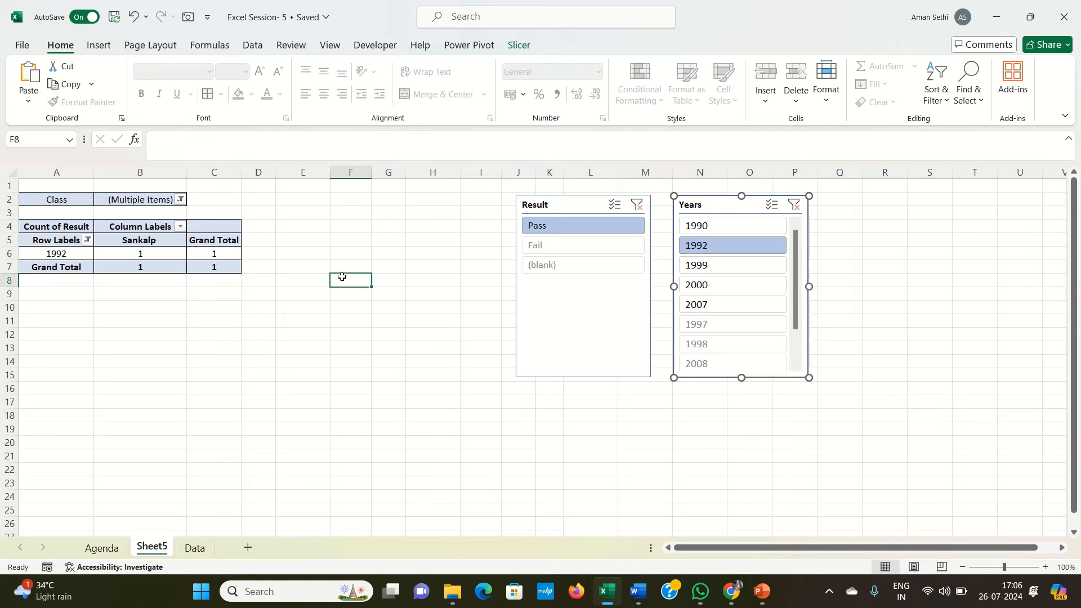